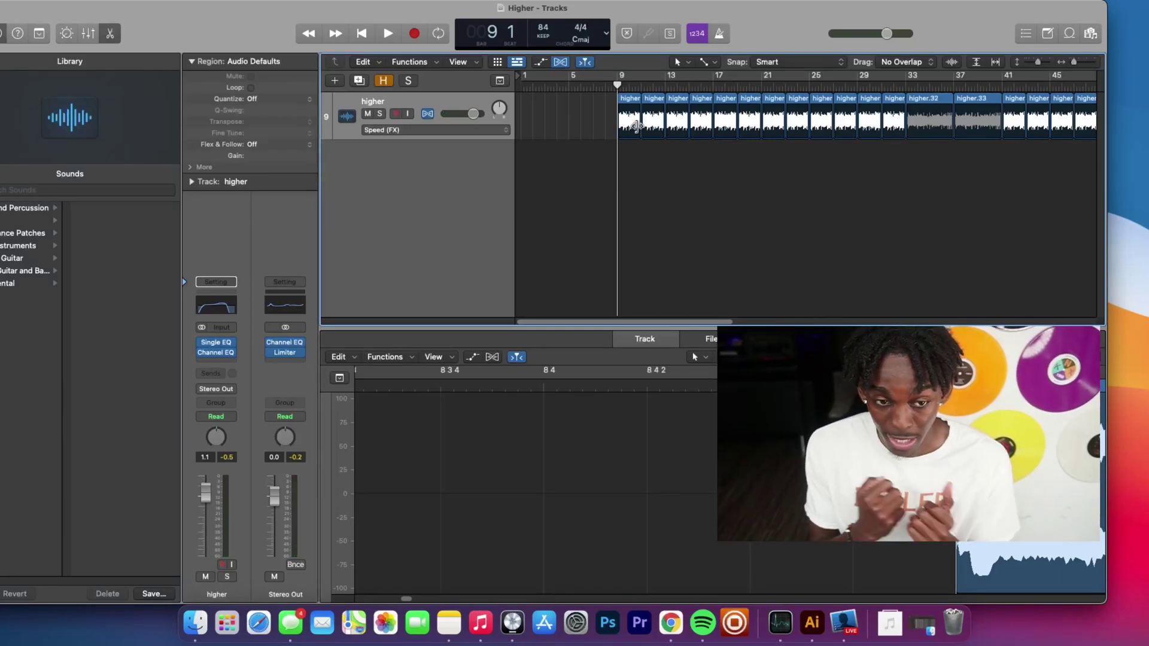
Inspect the Channel EQ on the higher track and listen to the sample from bar 9
left_click(220, 343)
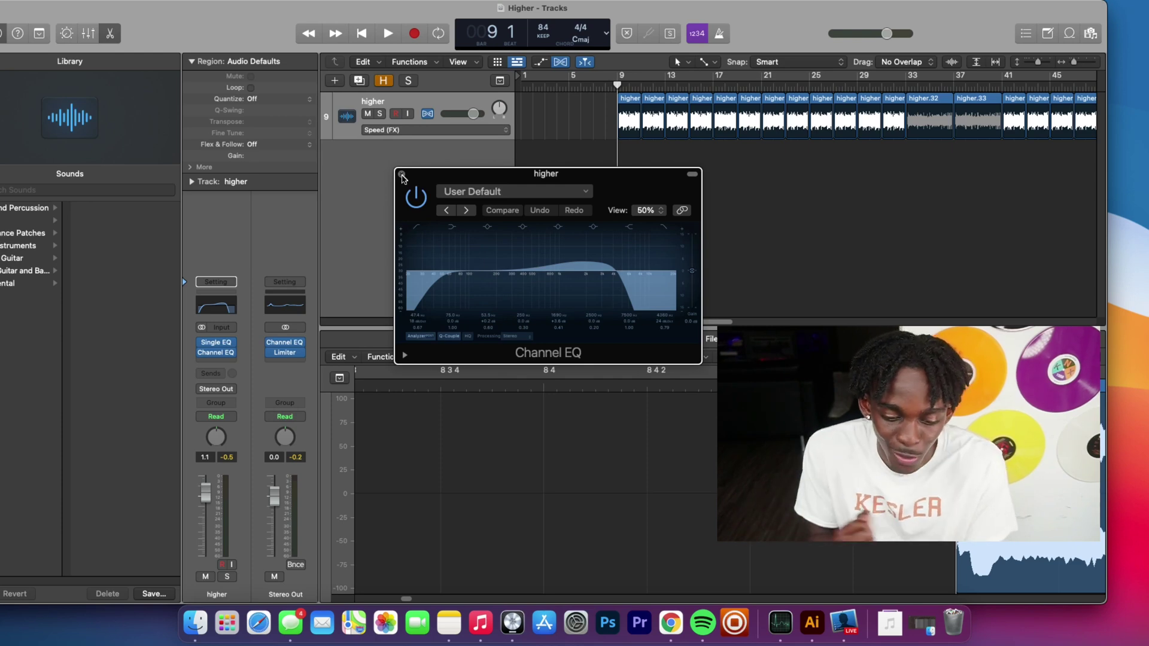
left_click(402, 174)
key("space")
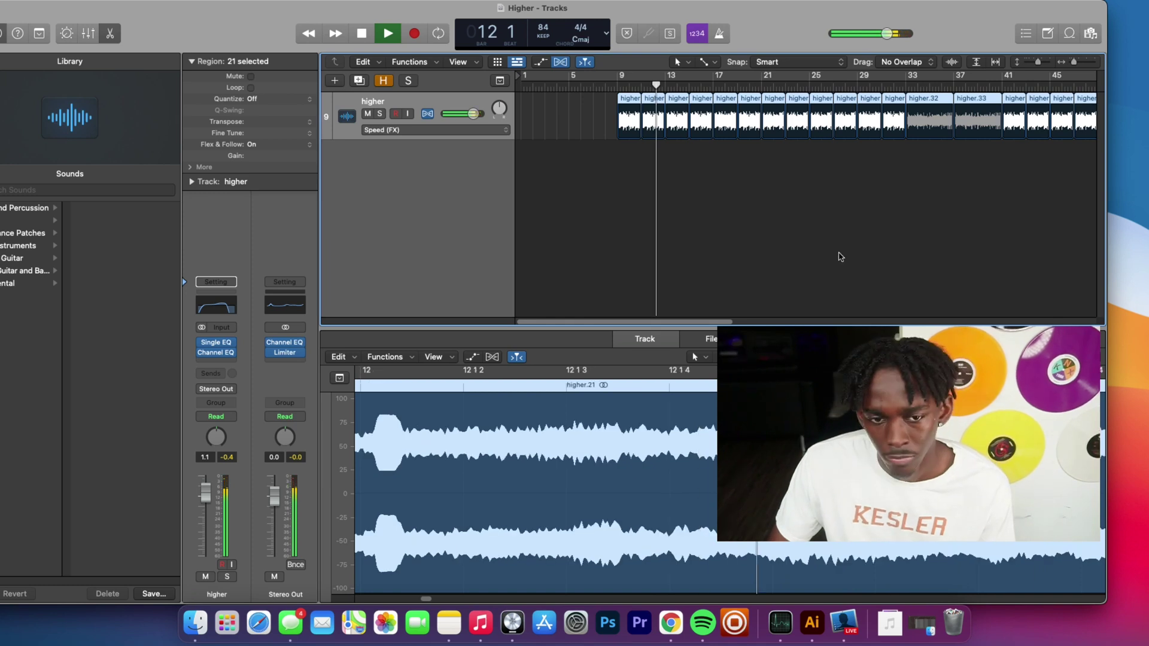
left_click(365, 33)
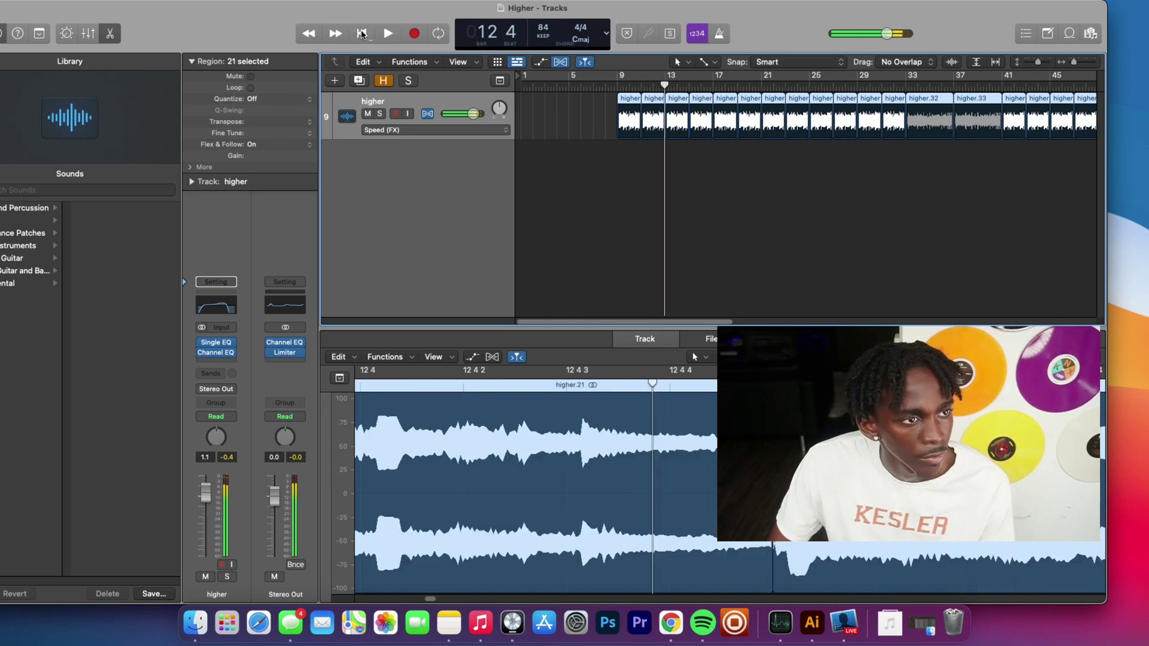
Listen to the higher track's section starting at bar 33
left_click(906, 81)
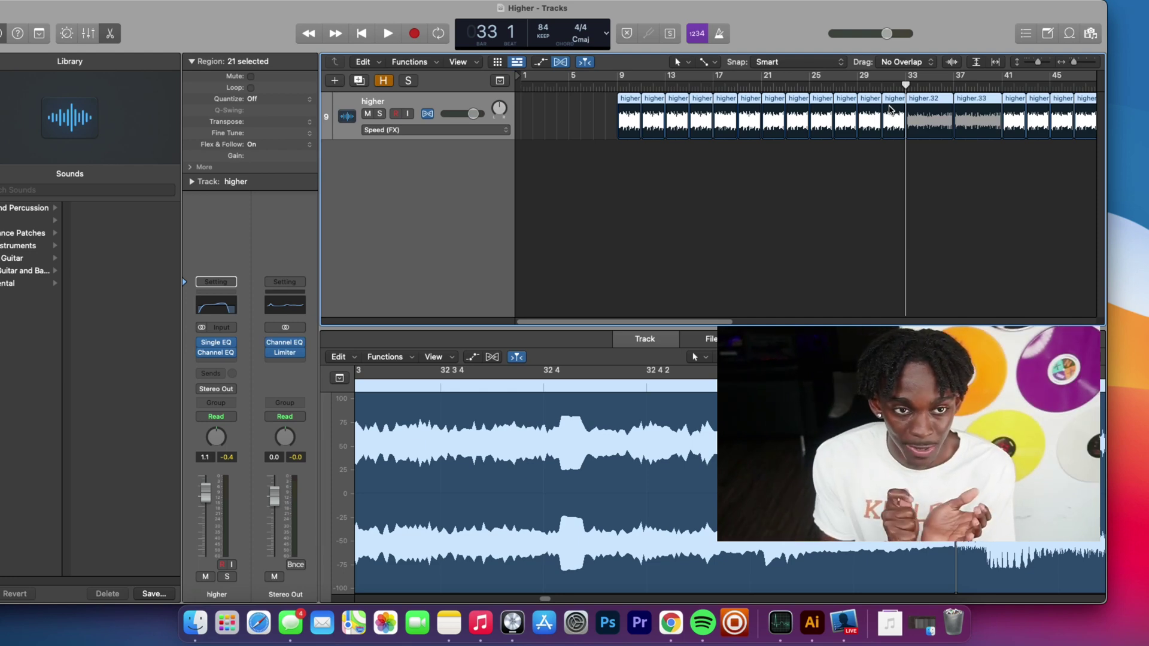
key("space")
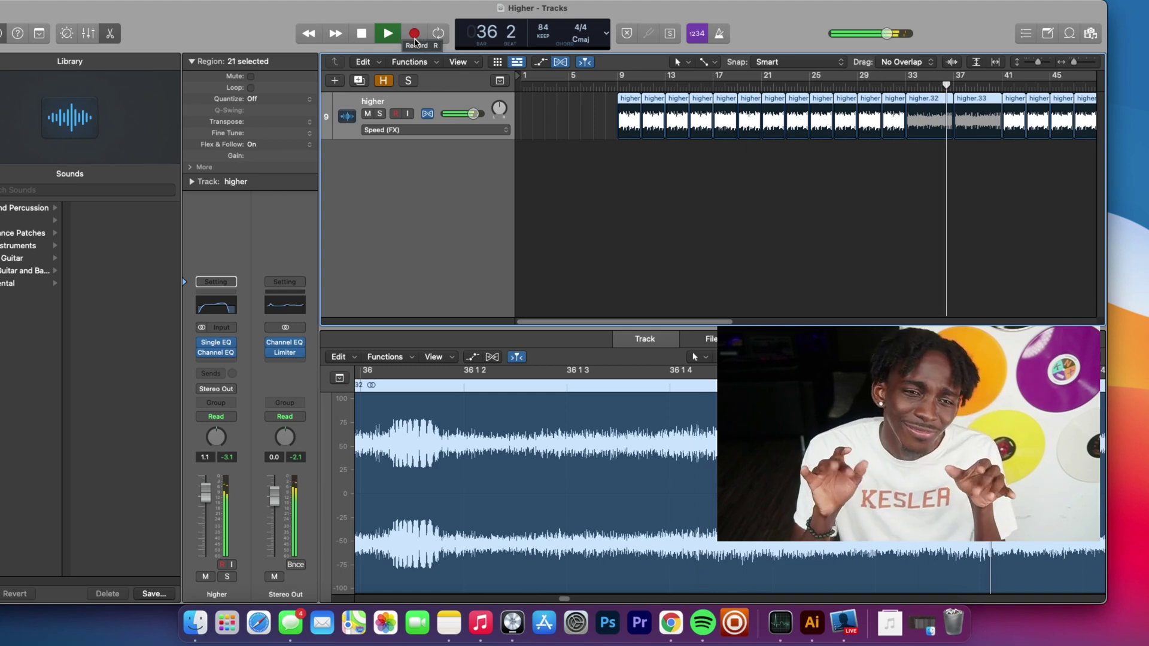
key("space")
Mute the higher track and play the Audio 6 intro regions from bar 1
mouse_move(320, 1)
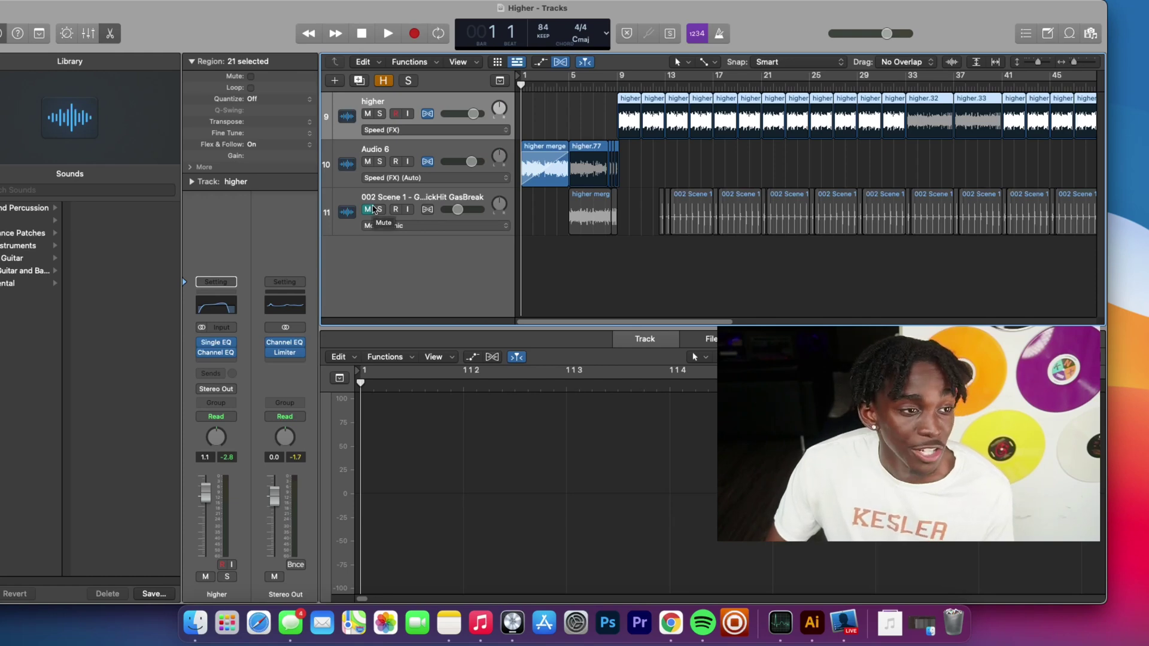
left_click(367, 114)
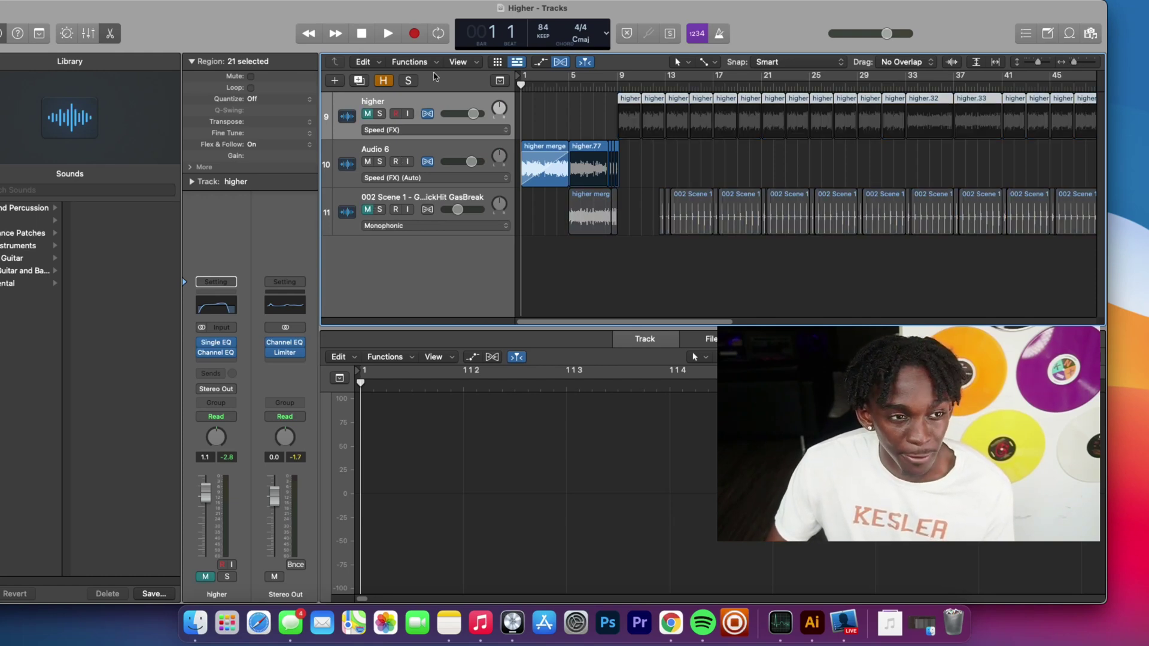
left_click(634, 174)
key("space")
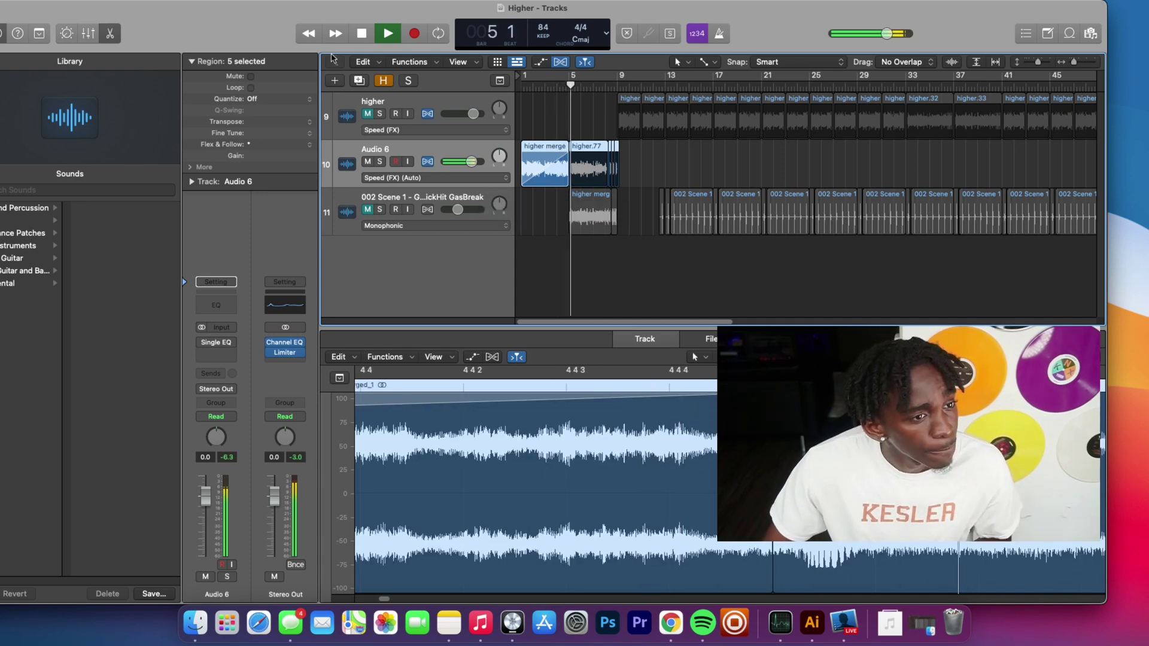
Unmute the higher track and the 002 stick hit track during playback, and stop once the main sample has been heard
left_click(368, 114)
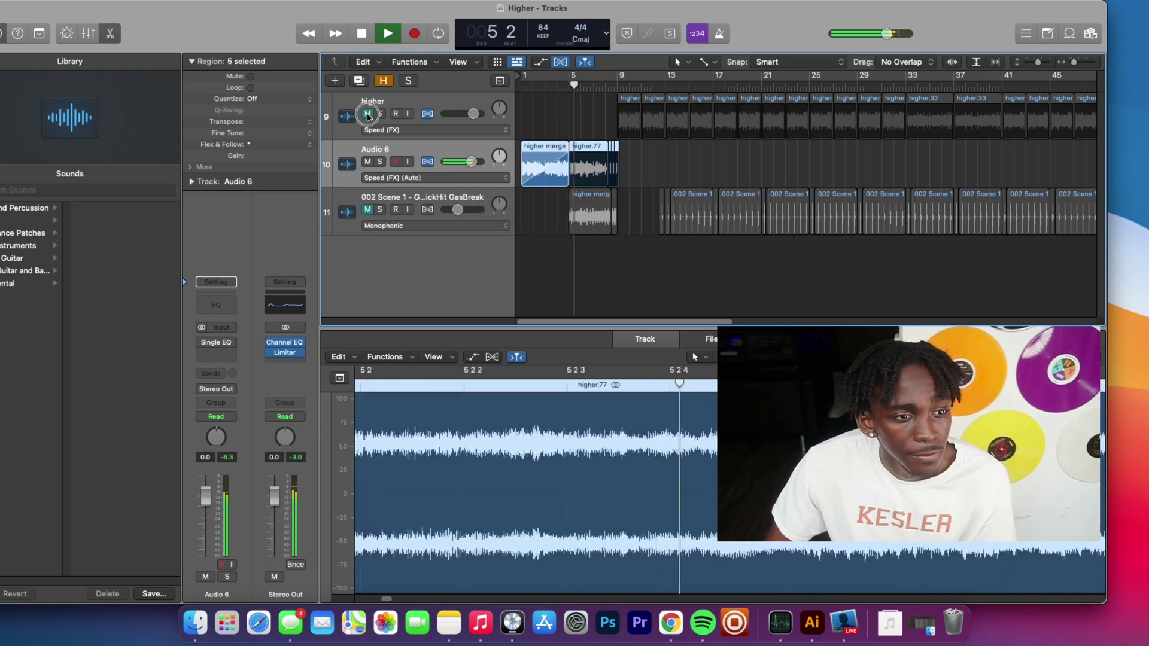
left_click(368, 209)
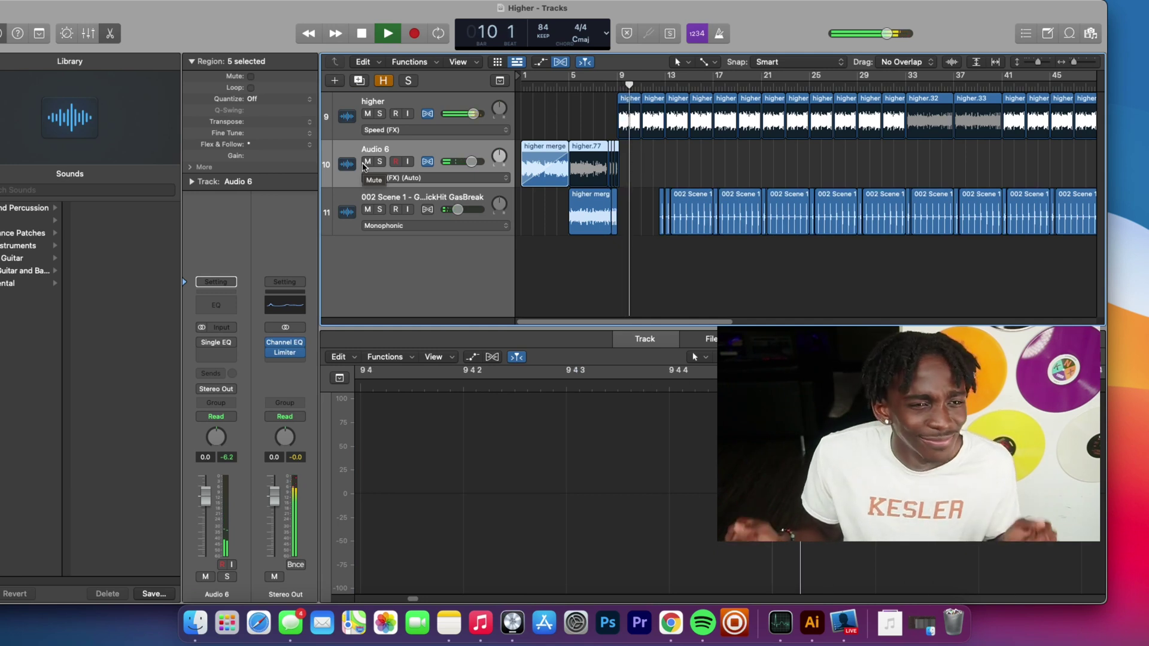
left_click(386, 34)
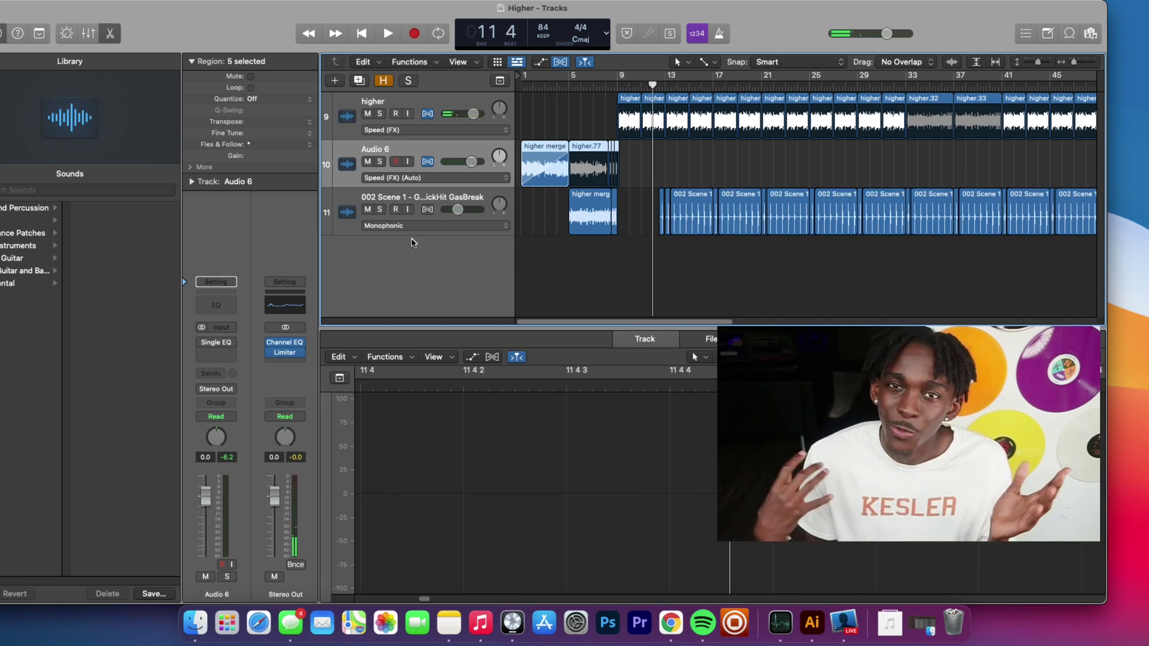
Select the 002 stick hit track and listen to it with the sample from bar 13
left_click(413, 231)
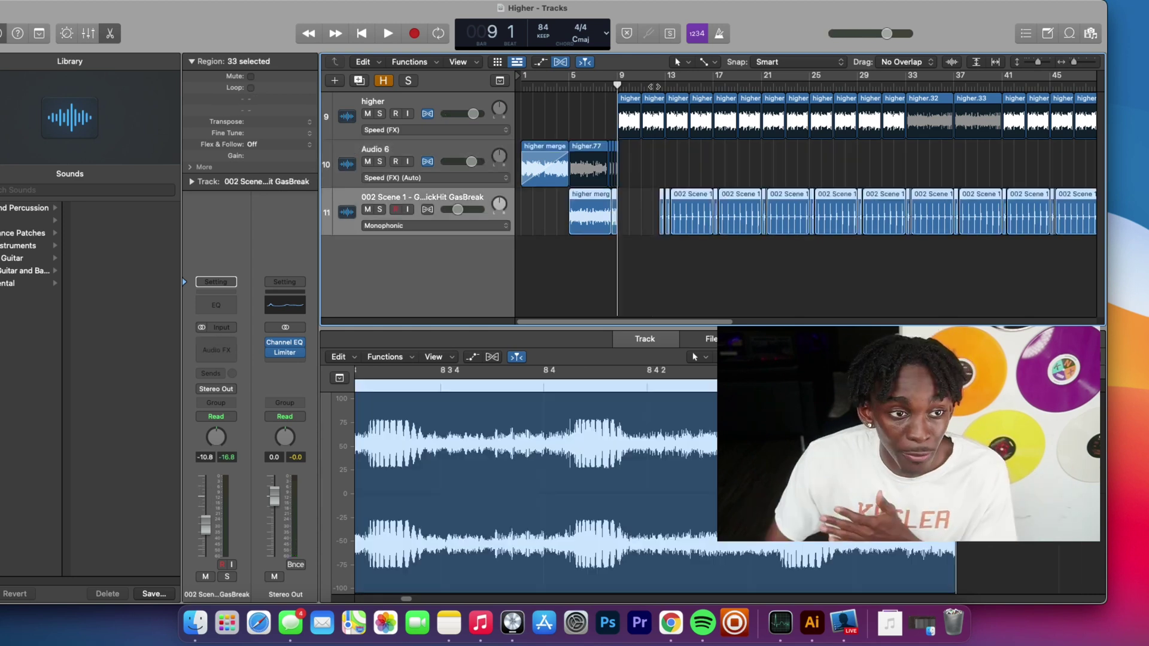
left_click_drag(654, 86, 665, 86)
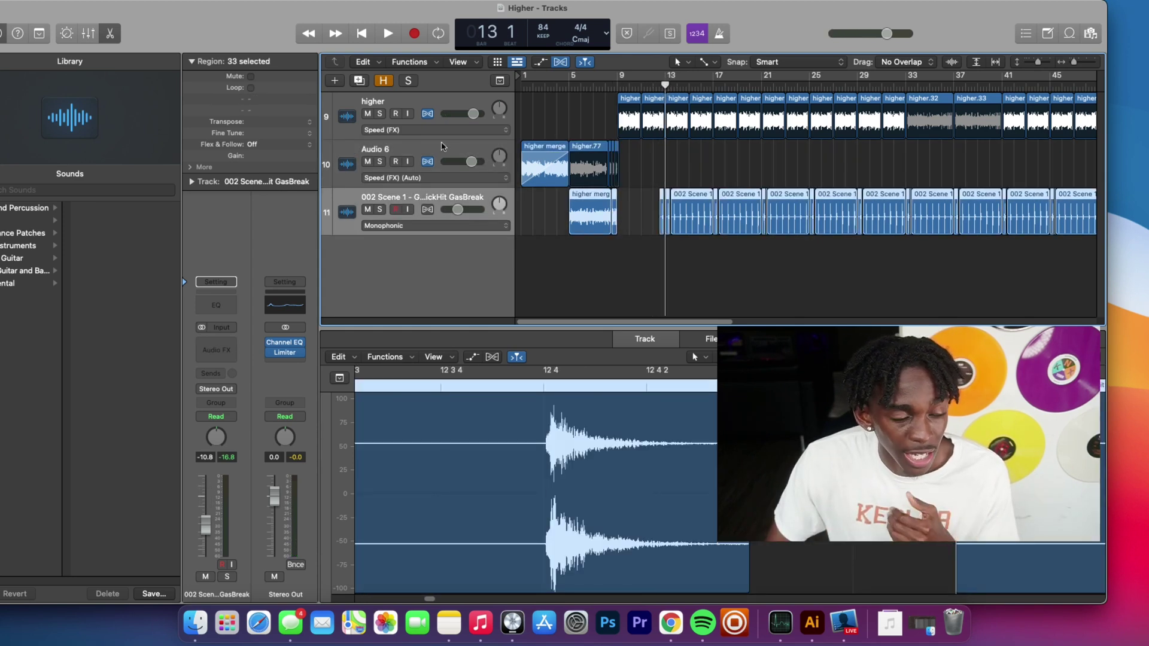
left_click(390, 36)
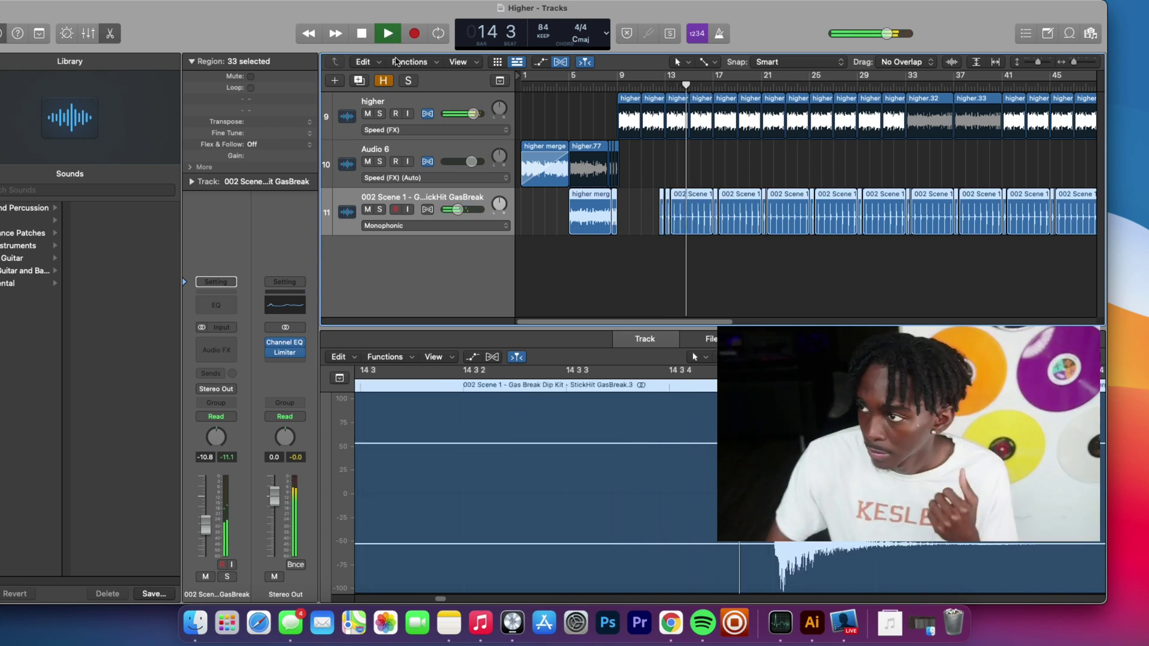
key("space")
Show the hidden tracks and play the beat from bar 13 with the 006 snare track
key("h")
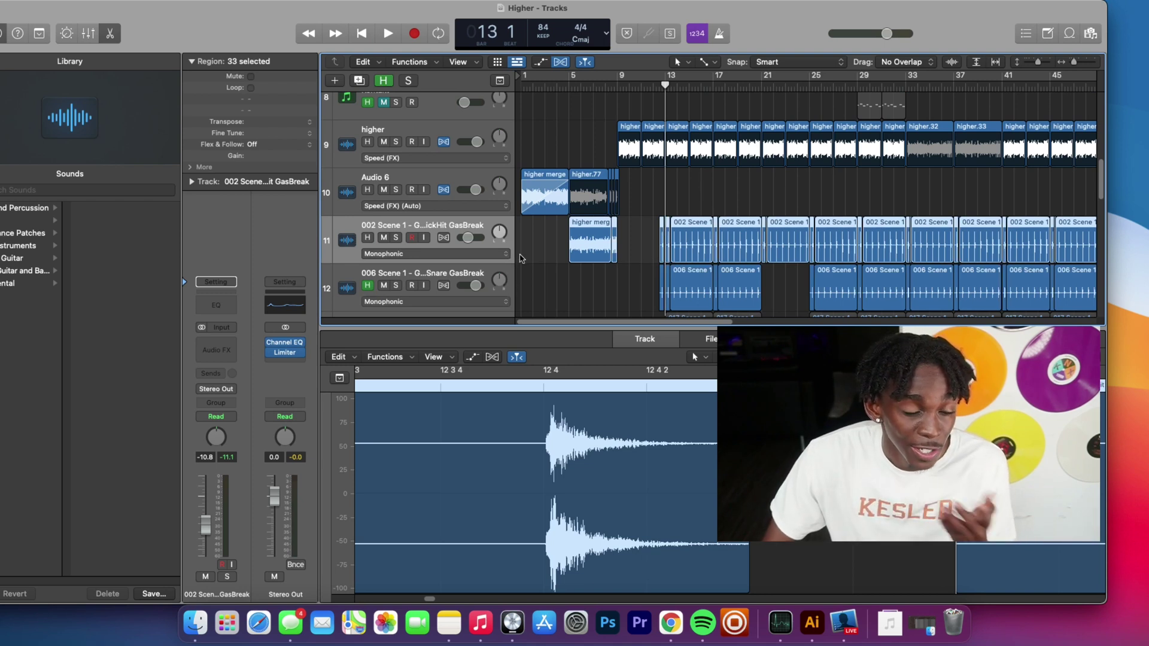
left_click(395, 34)
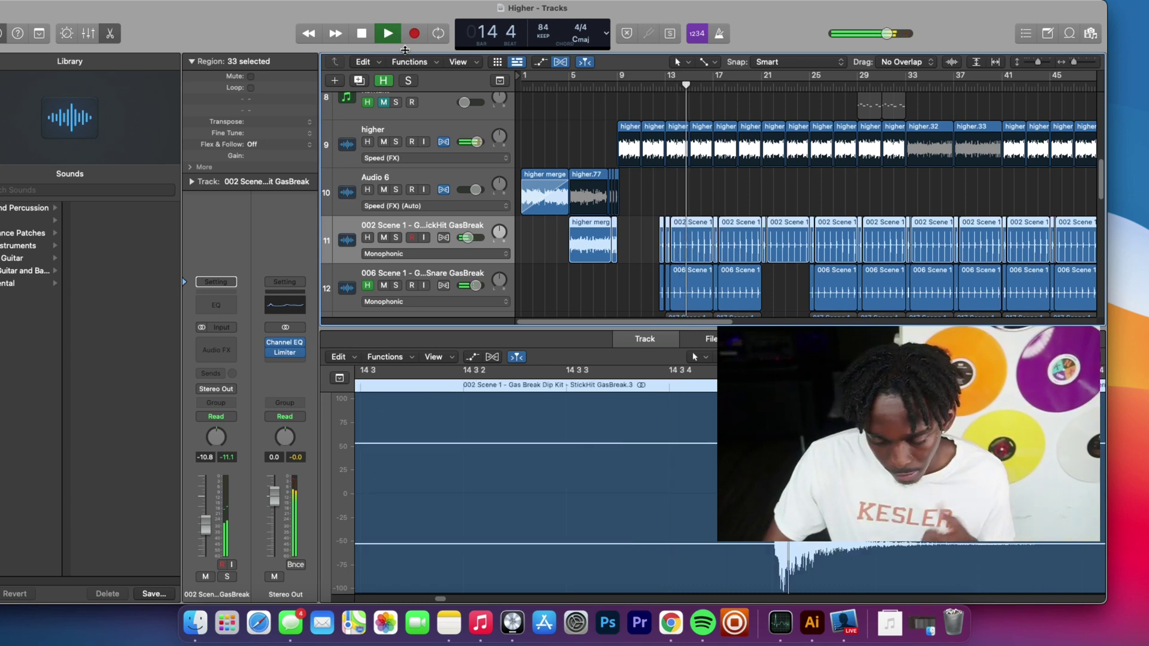
key("space")
Listen to the beat with the 018 track, unmute the 017 kick track and play again from bar 13
scroll(509, 170, "down", 5)
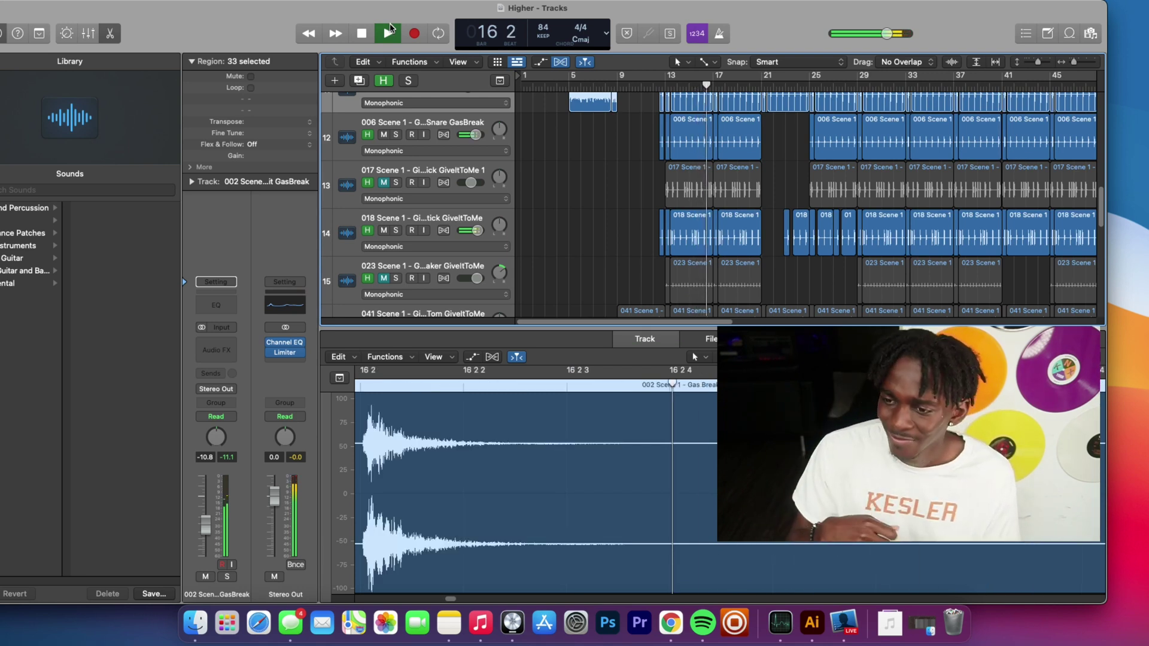
left_click(390, 27)
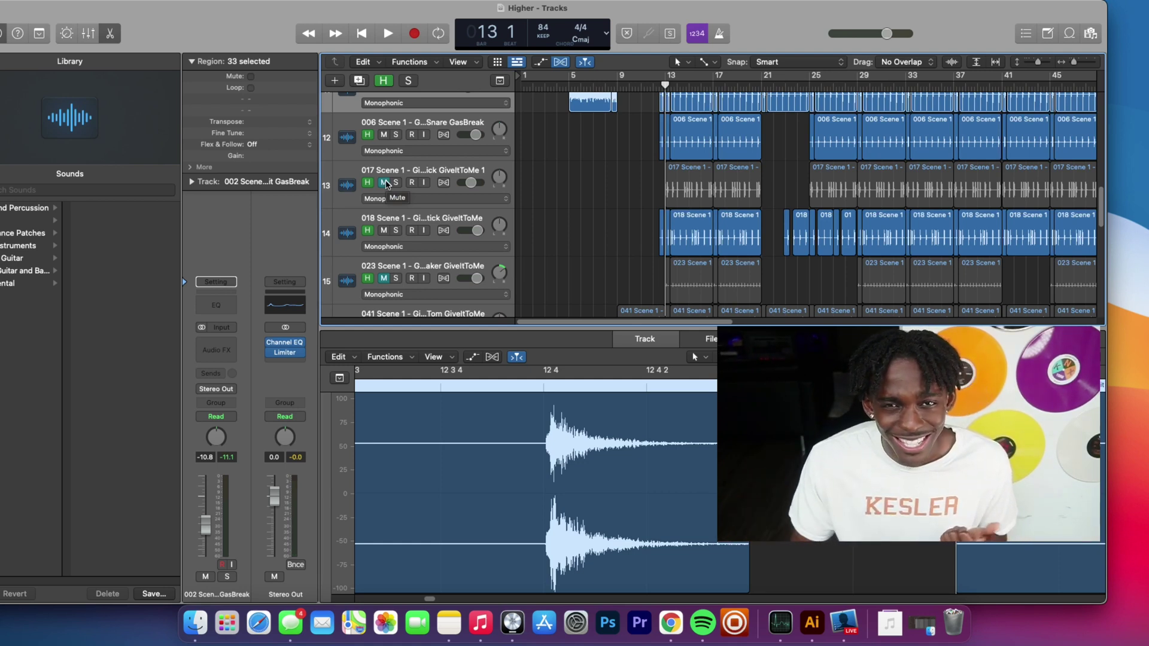
left_click(385, 183)
left_click(388, 33)
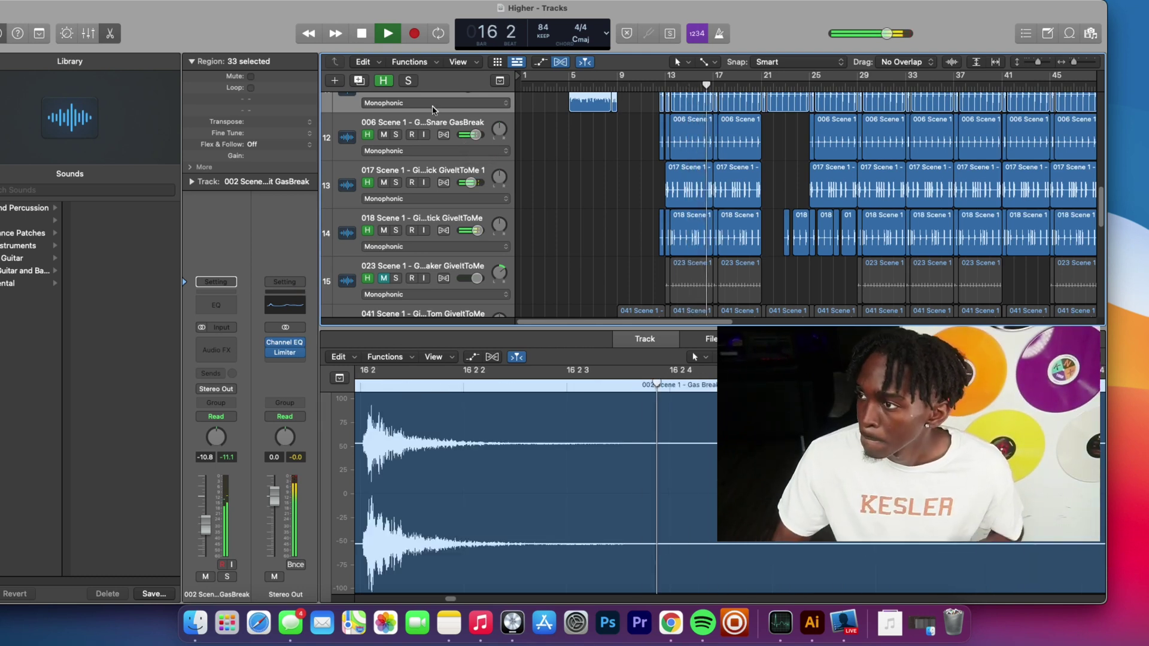
key("space")
Unmute the 023 shaker track and the 041, 042 and 043 tom tracks, playing the beat from bar 13
scroll(546, 201, "down", 2)
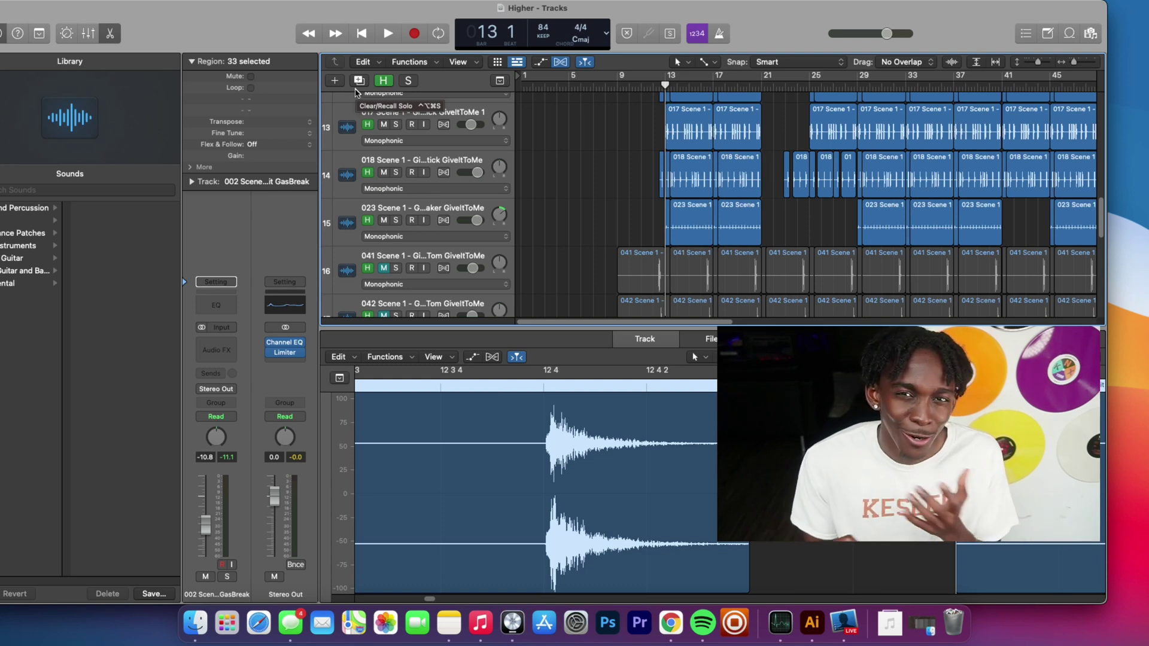
key("space")
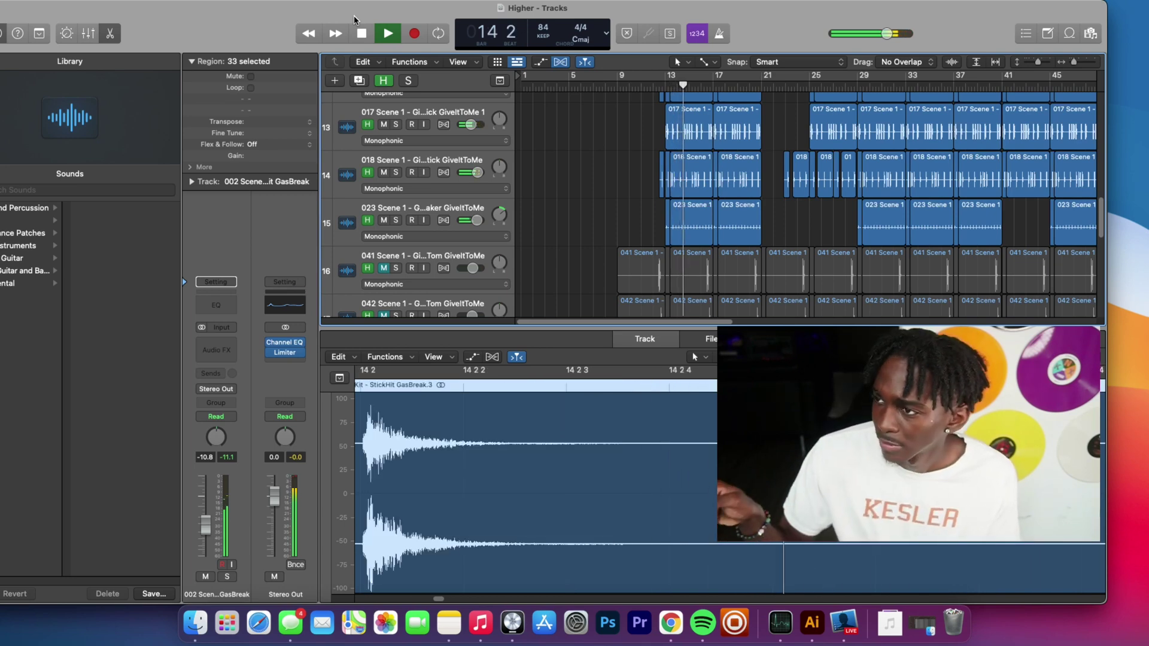
scroll(719, 172, "down", 3)
key("space")
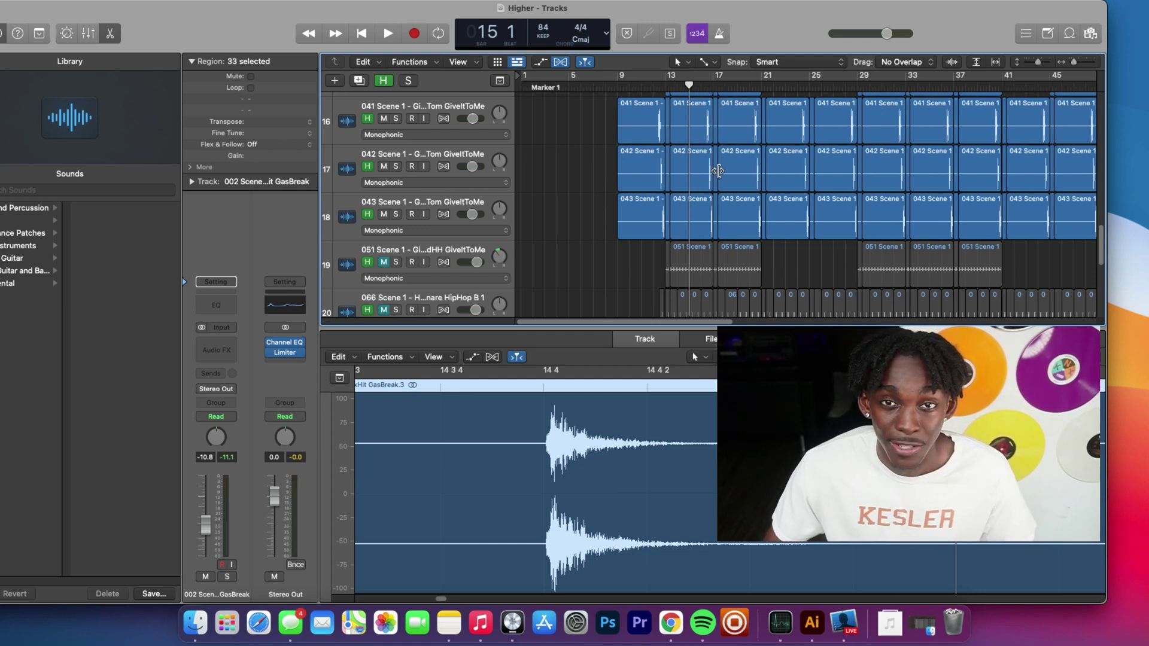
Unmute the 051 and 067 hi-hat tracks and play the beat from bar 13
key("space")
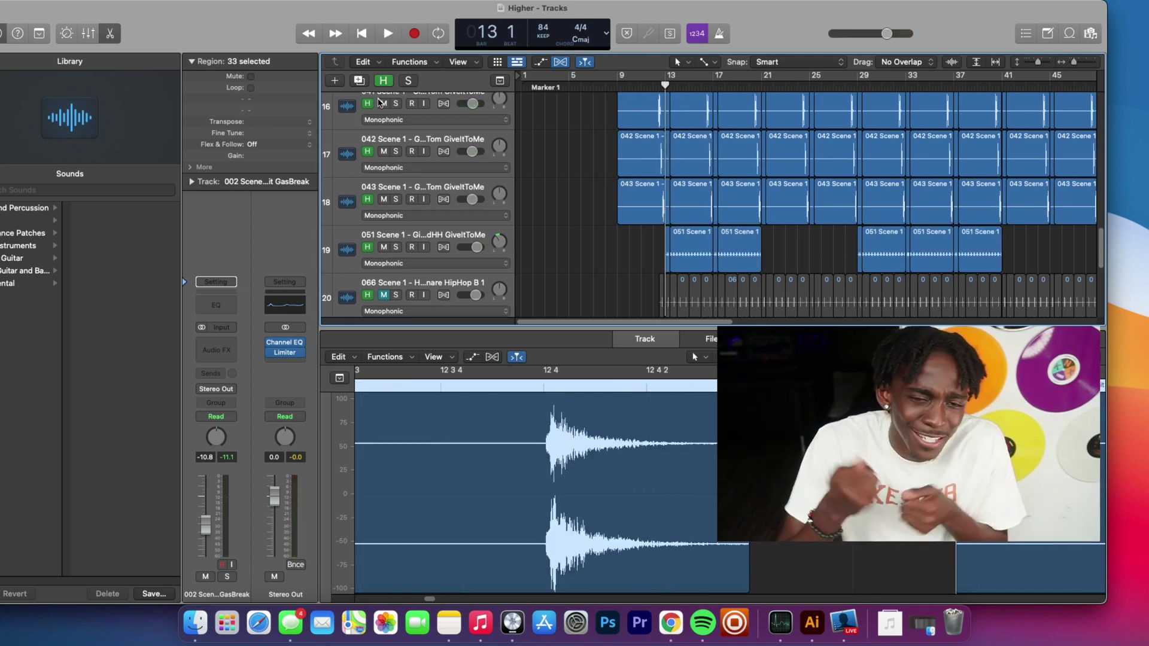
key("space")
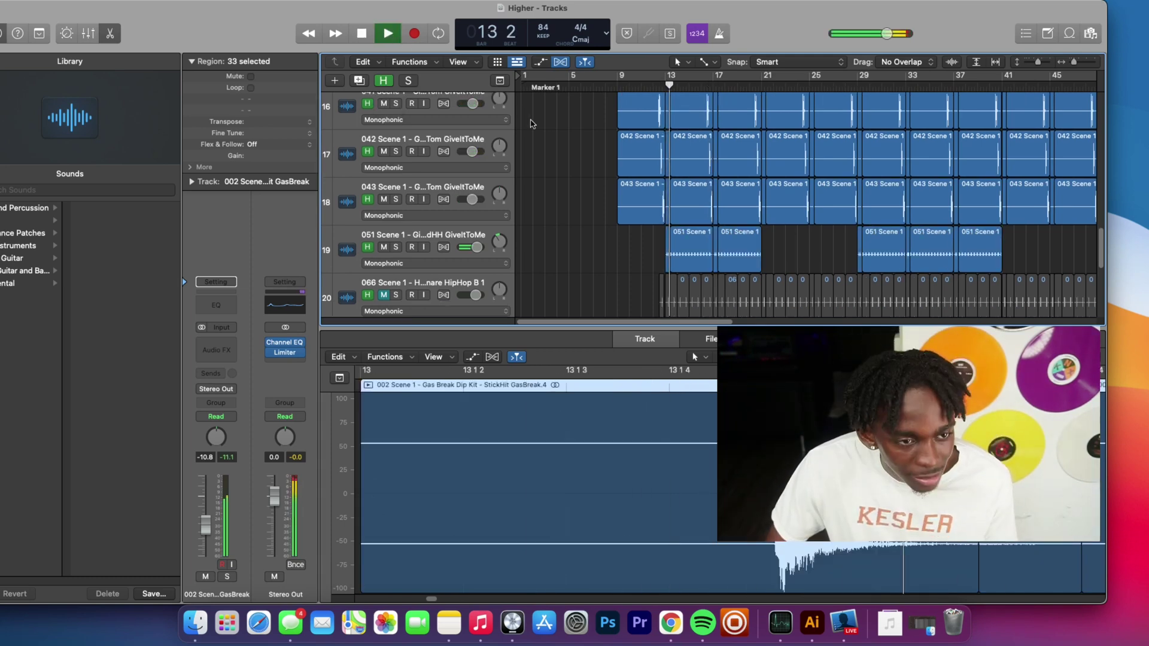
scroll(581, 154, "down", 2)
scroll(582, 144, "down", 1)
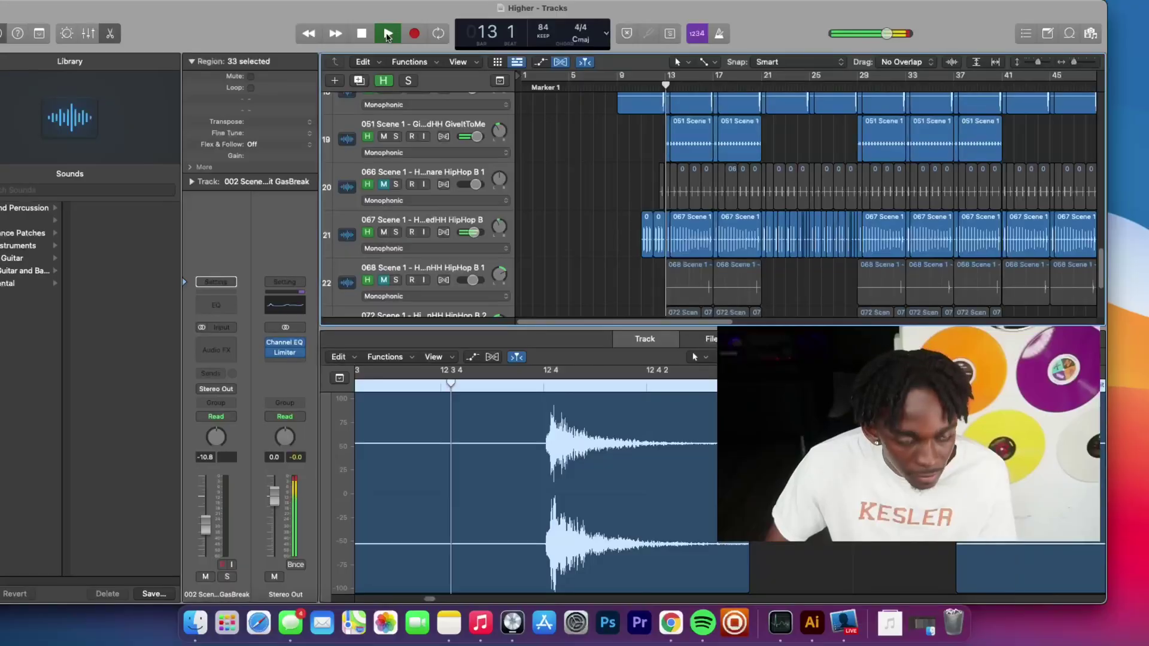
left_click(388, 34)
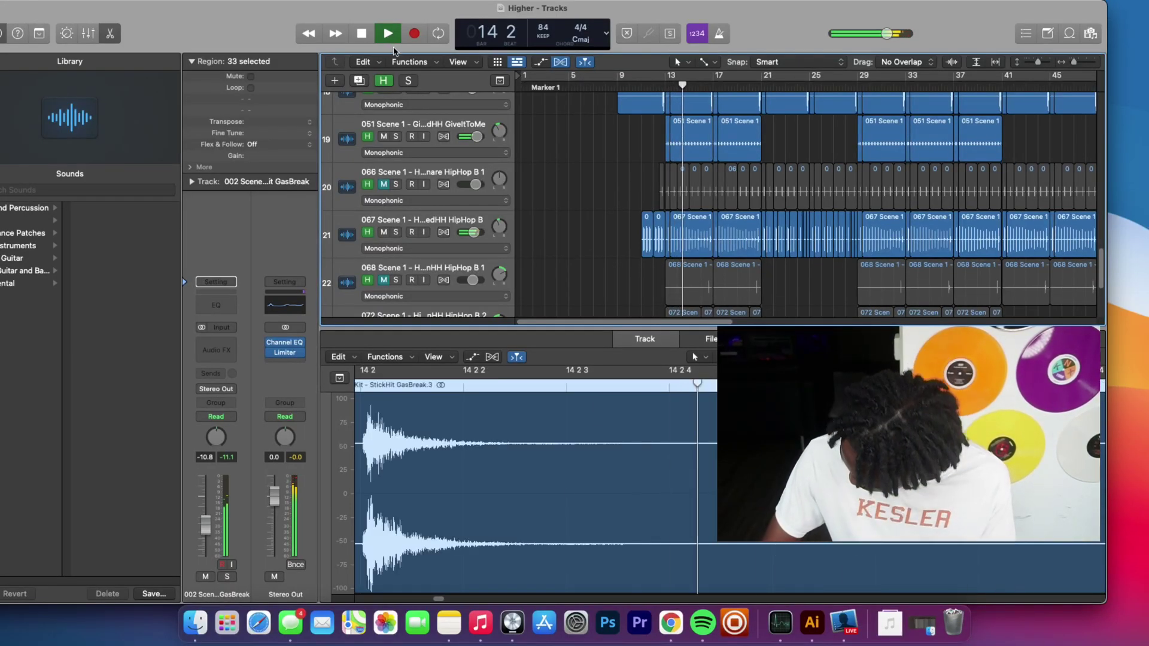
key("space")
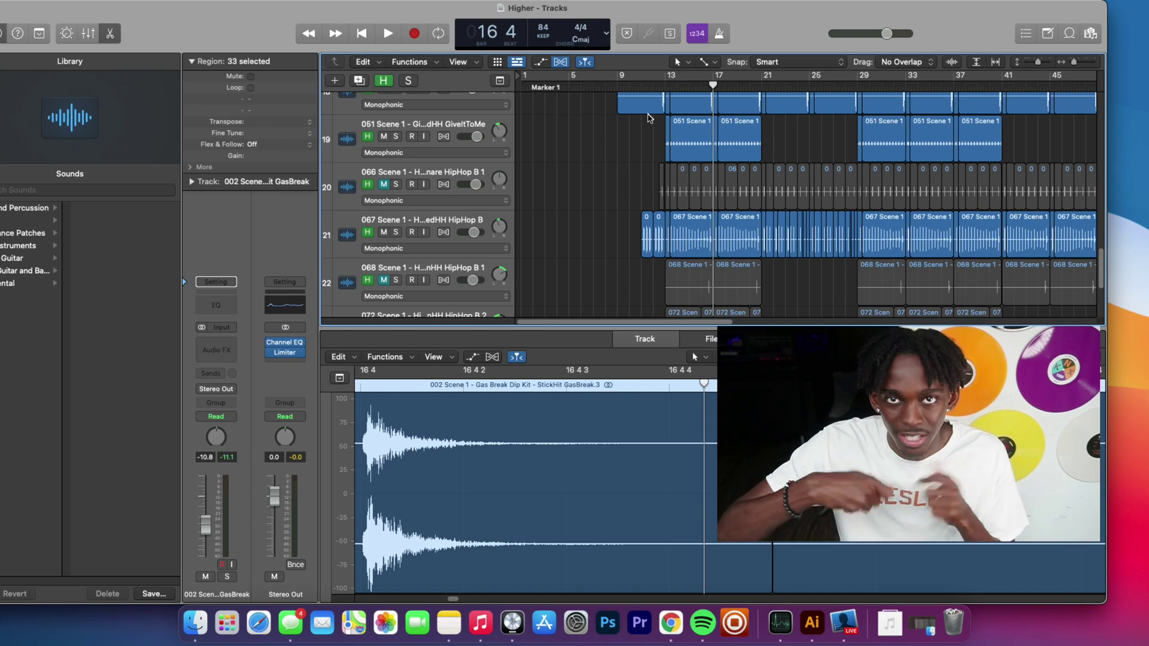
Solo the 051 and 067 hi-hat tracks and listen to them together from bar 13
left_click(396, 137)
left_click(395, 232)
left_click(386, 33)
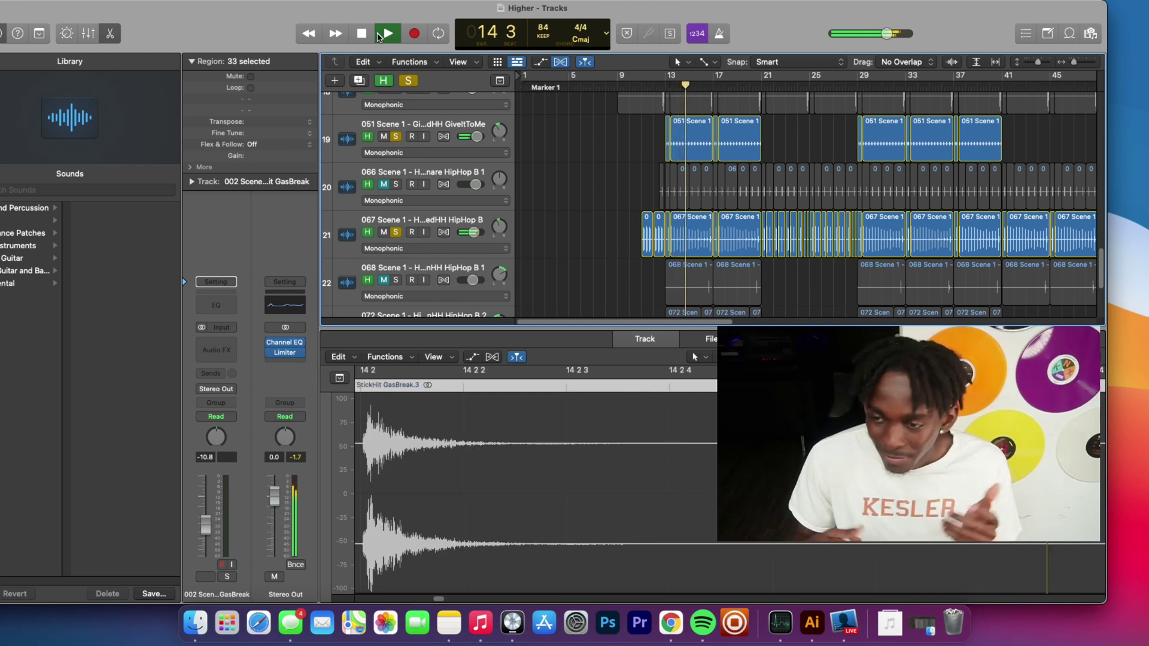
key("space")
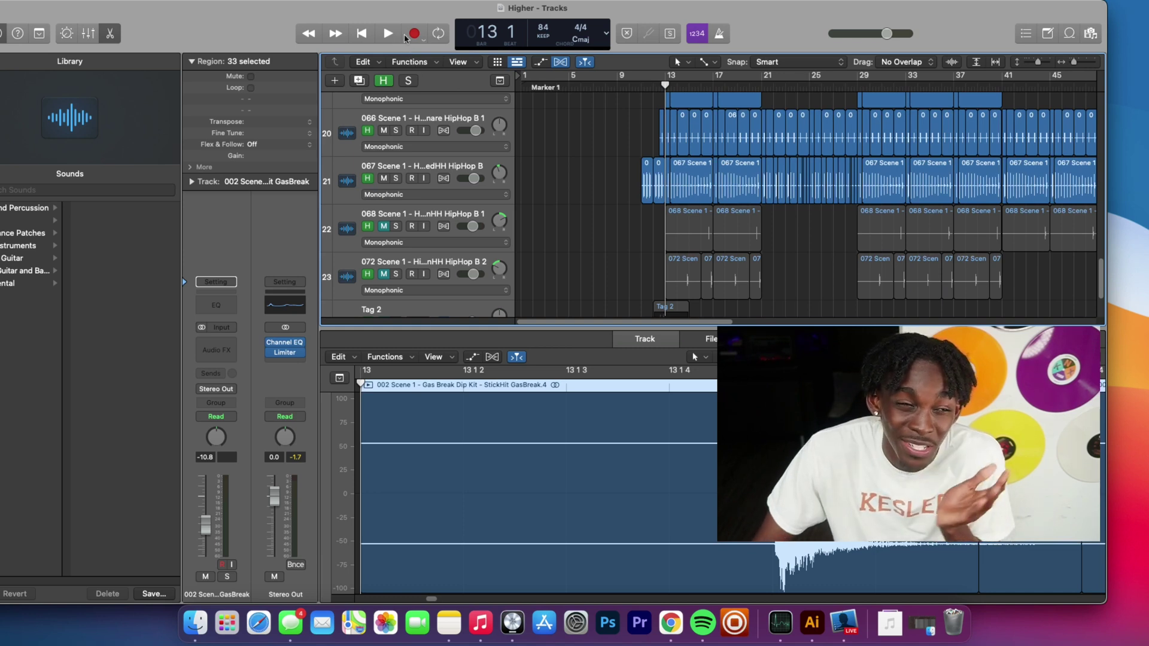
Play the beat from bar 13 with the 066 snare track, and unmute the 068 and 072 hi-hat tracks to hear them too
left_click(388, 33)
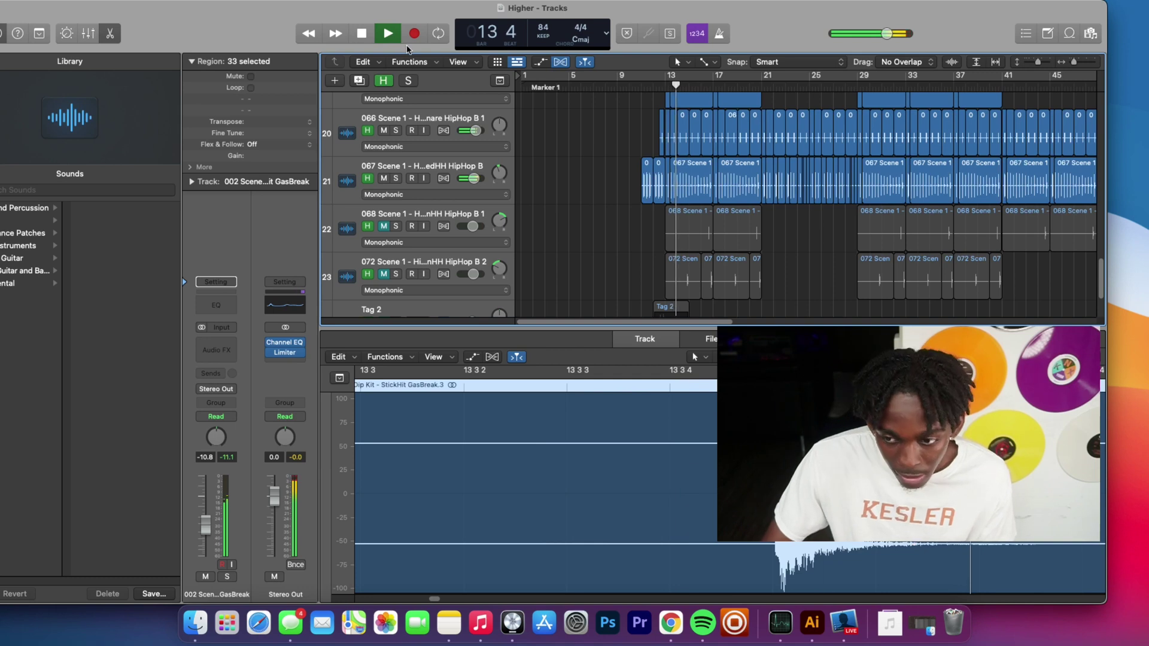
left_click(364, 31)
scroll(542, 257, "down", 1)
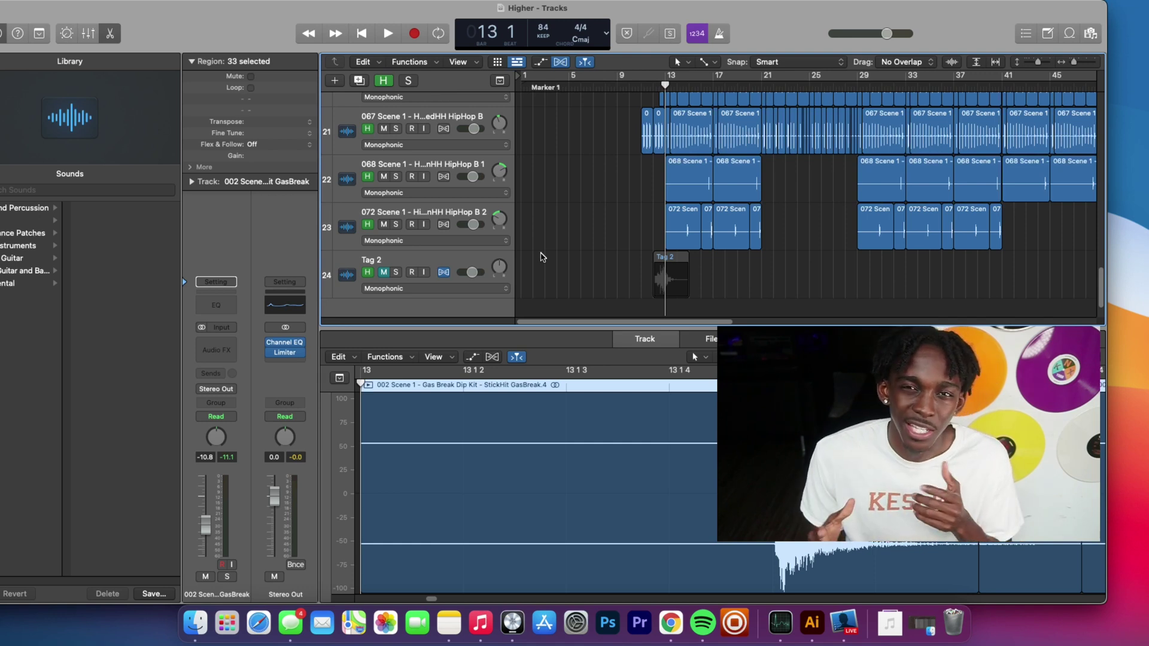
key("space")
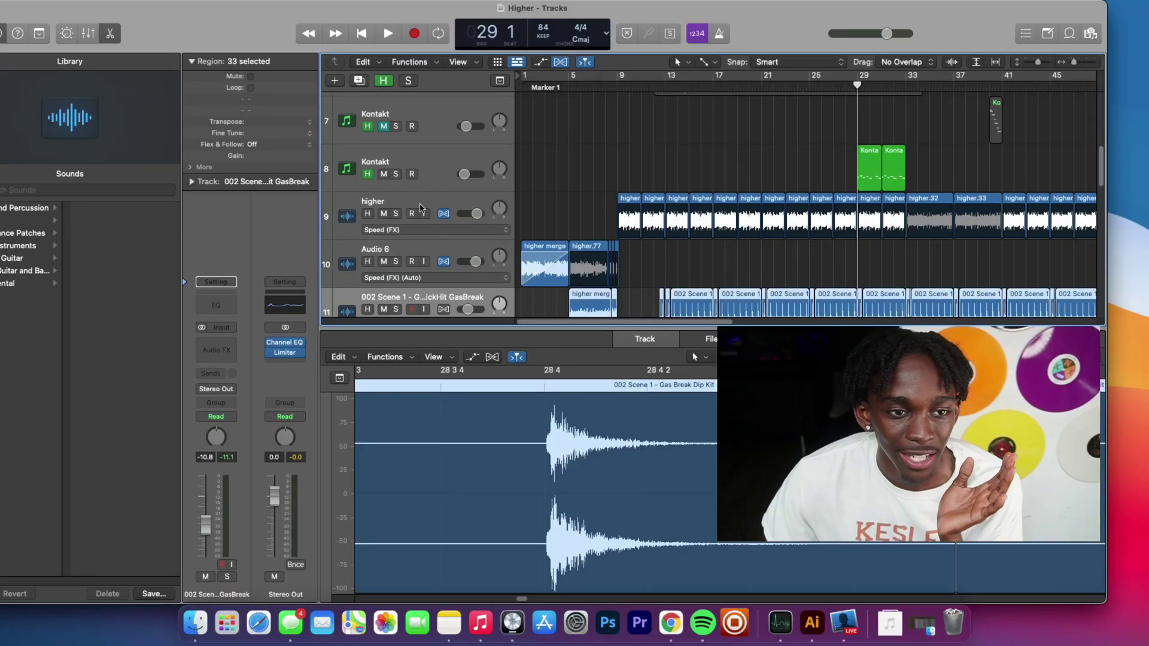
Select the Kontakt track with regions at bar 29 and inspect its Pedalboard and Single EQ effects
left_click(427, 166)
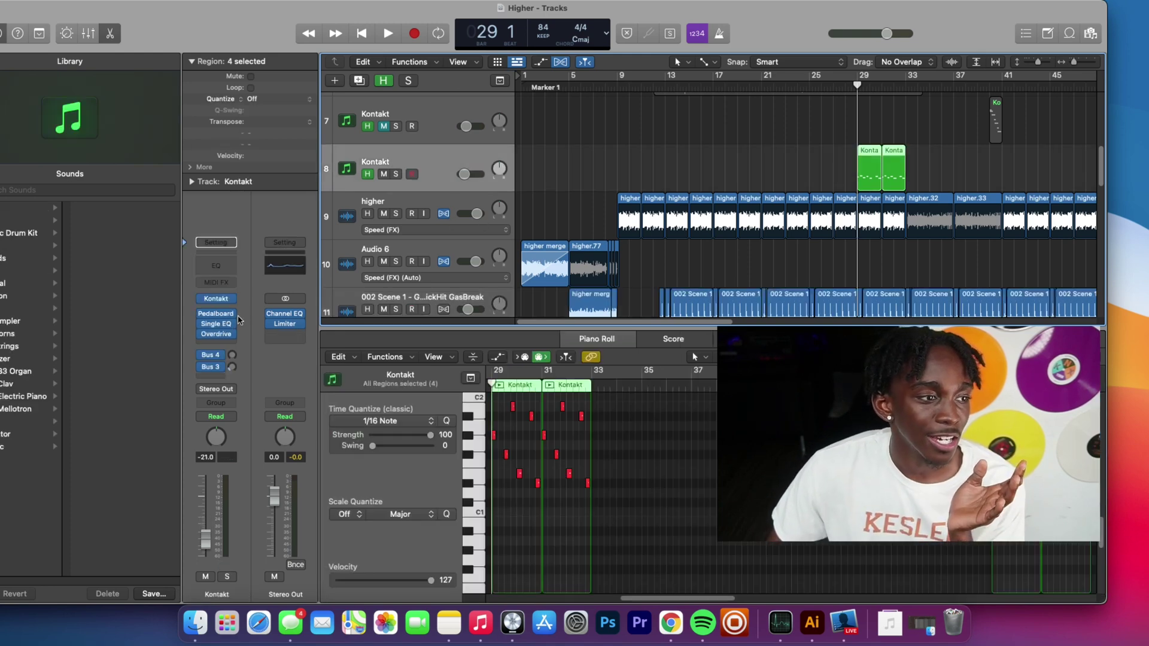
left_click(217, 314)
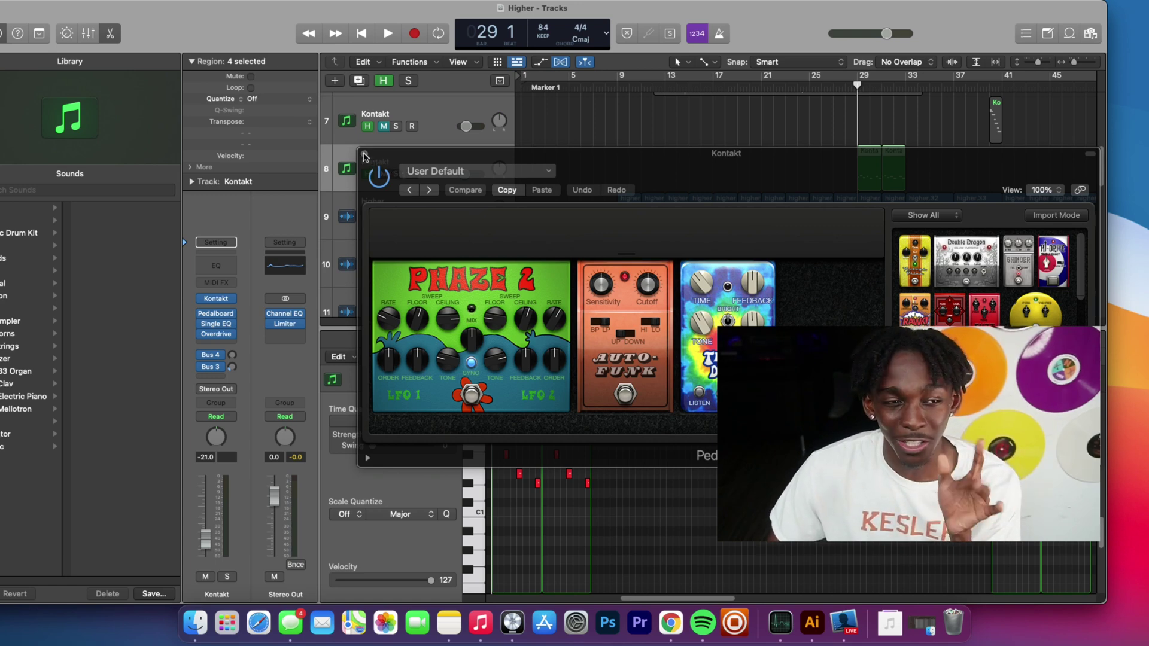
left_click(365, 157)
left_click(216, 323)
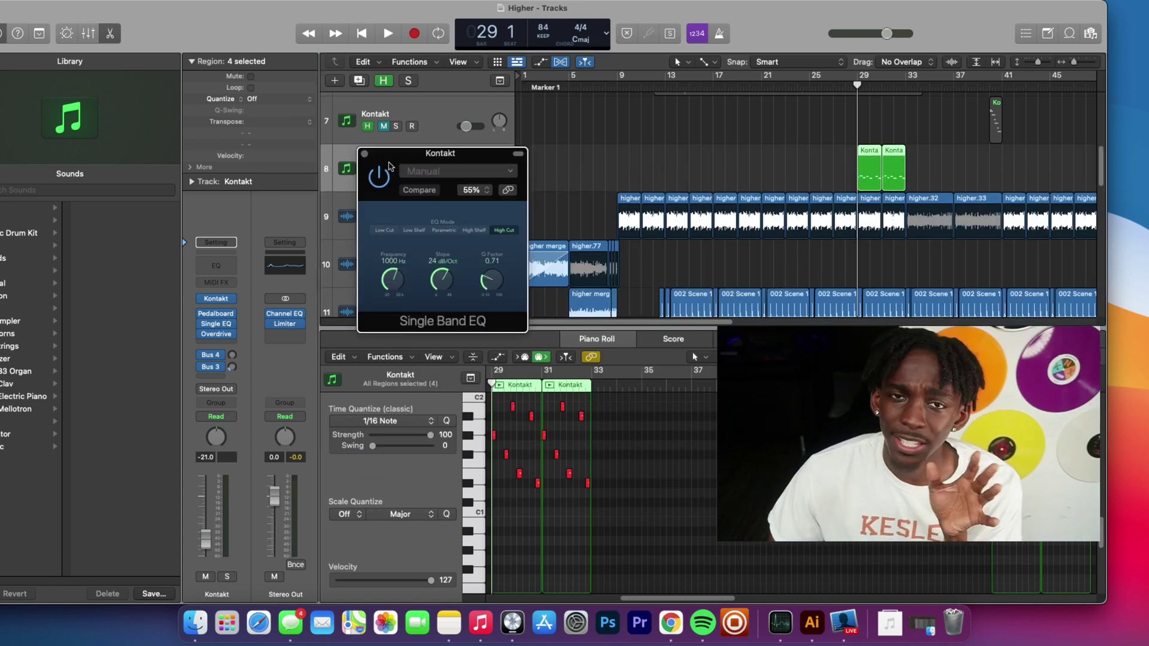
Close the Single Band EQ, inspect the Overdrive effect on the selected Kontakt track, and play its part from bar 29
left_click(365, 154)
left_click(216, 335)
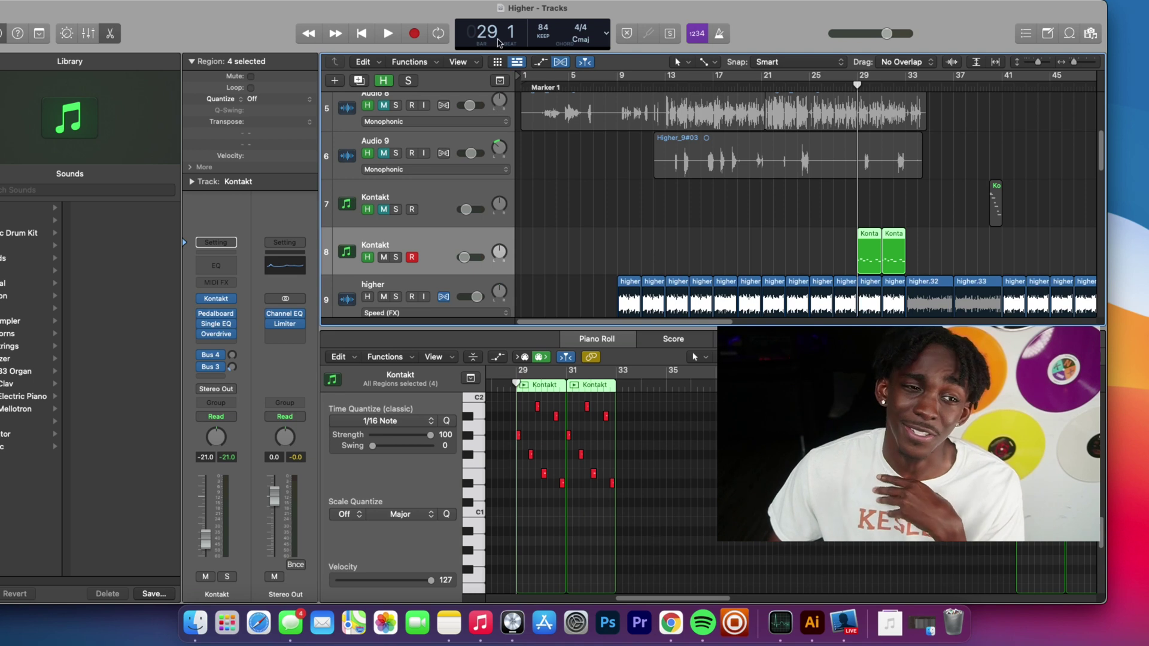
key("space")
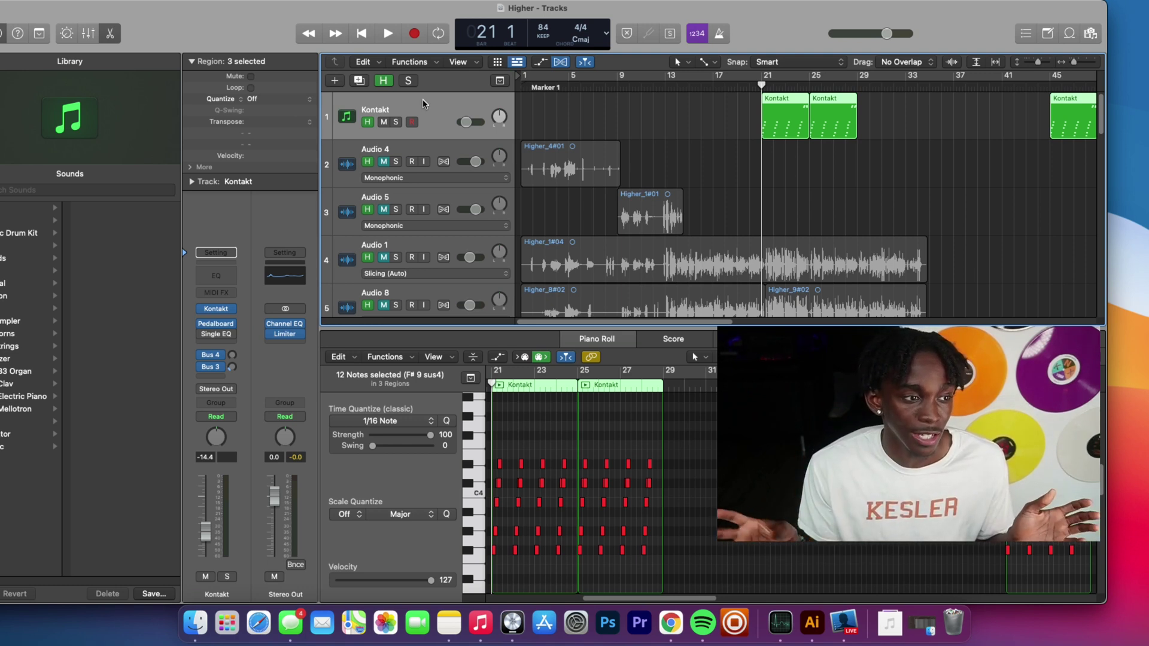
Play the beat from bar 21 with the first Kontakt track, and toggle the hidden tracks out of and back into view
left_click(391, 38)
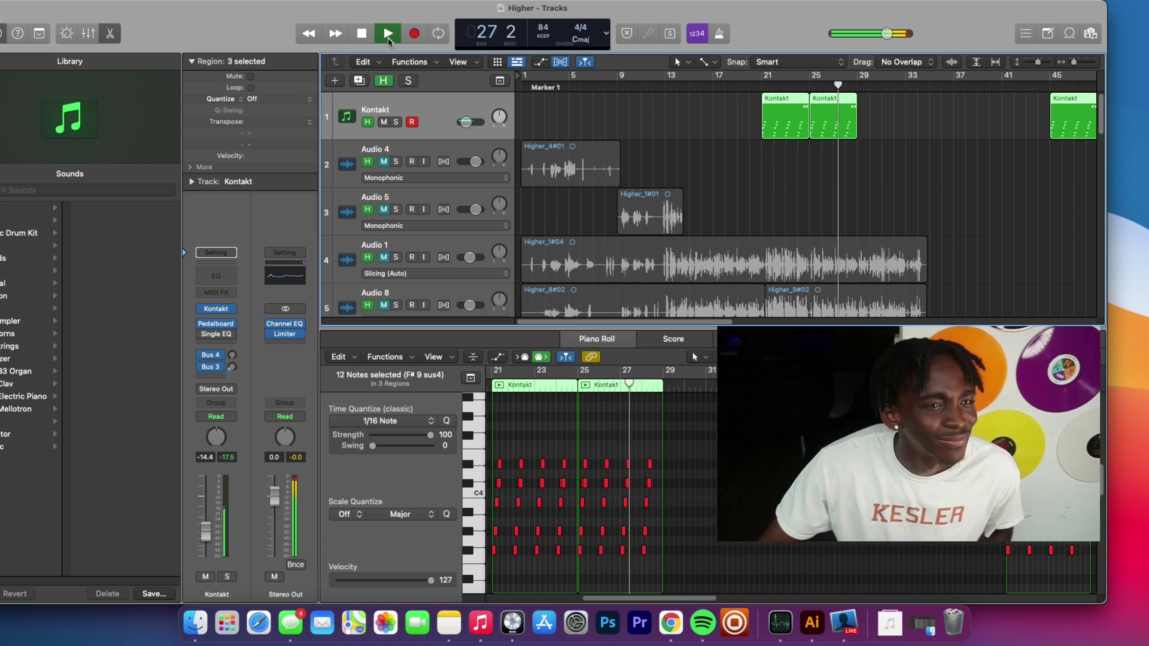
left_click(384, 81)
left_click(385, 82)
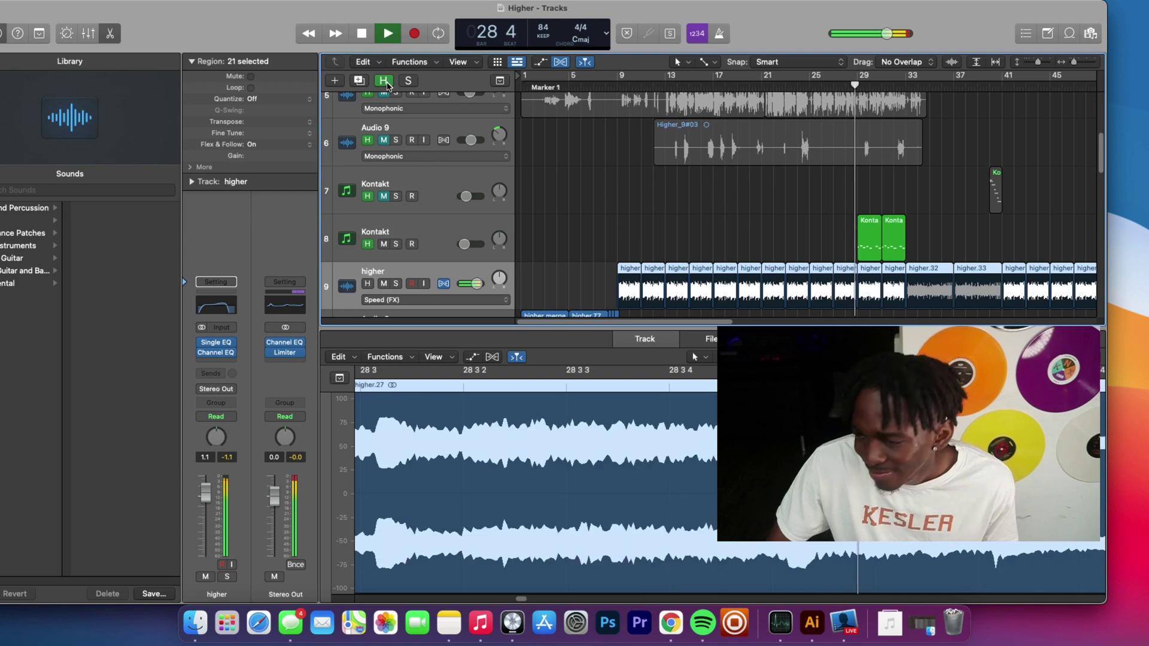
Select the vocal tracks from Audio 4 through Audio 9 as a group, and then select only Audio 1 while the beat plays
scroll(526, 189, "up", 2)
scroll(526, 189, "up", 3)
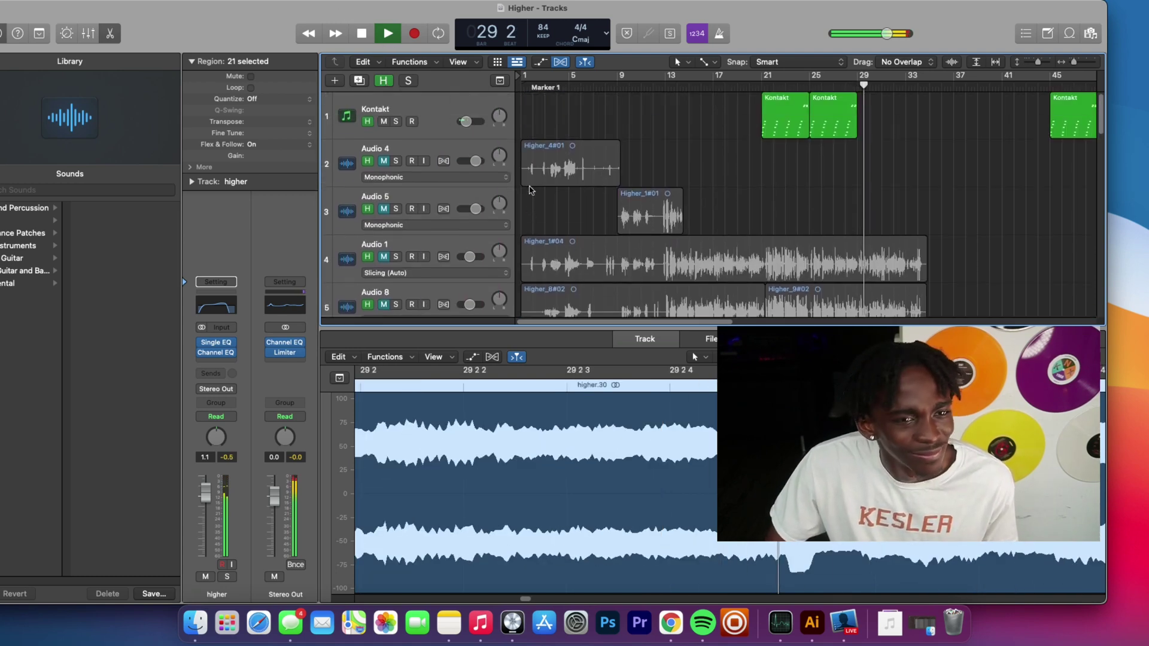
left_click(428, 150)
scroll(430, 179, "down", 4)
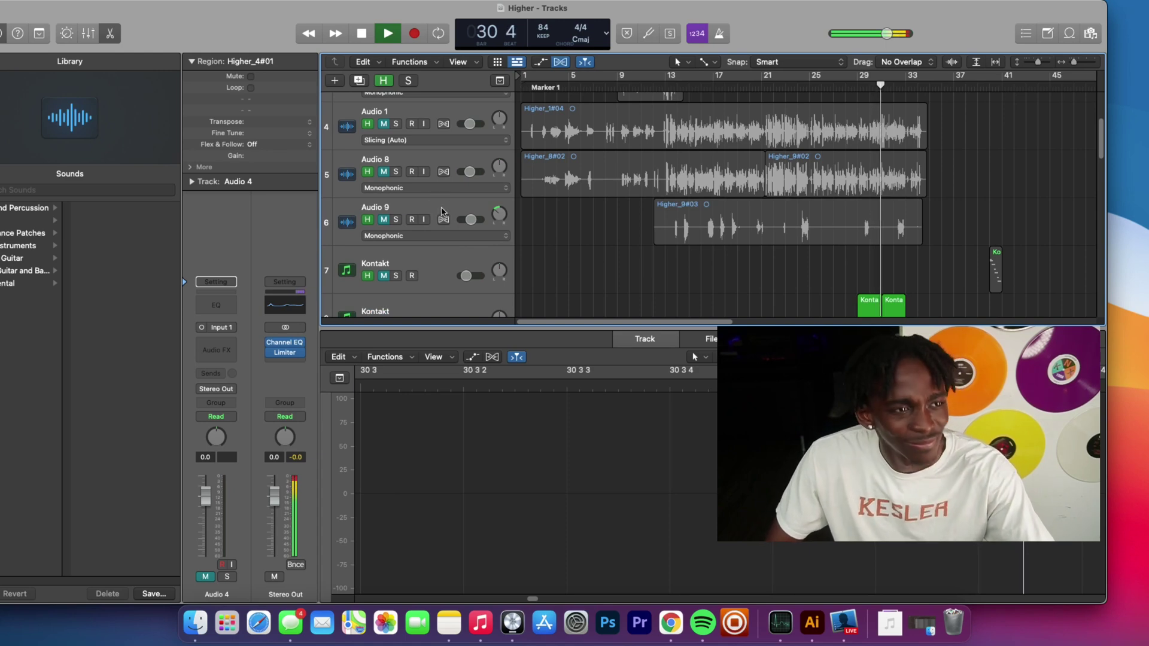
left_click(441, 211, "shift")
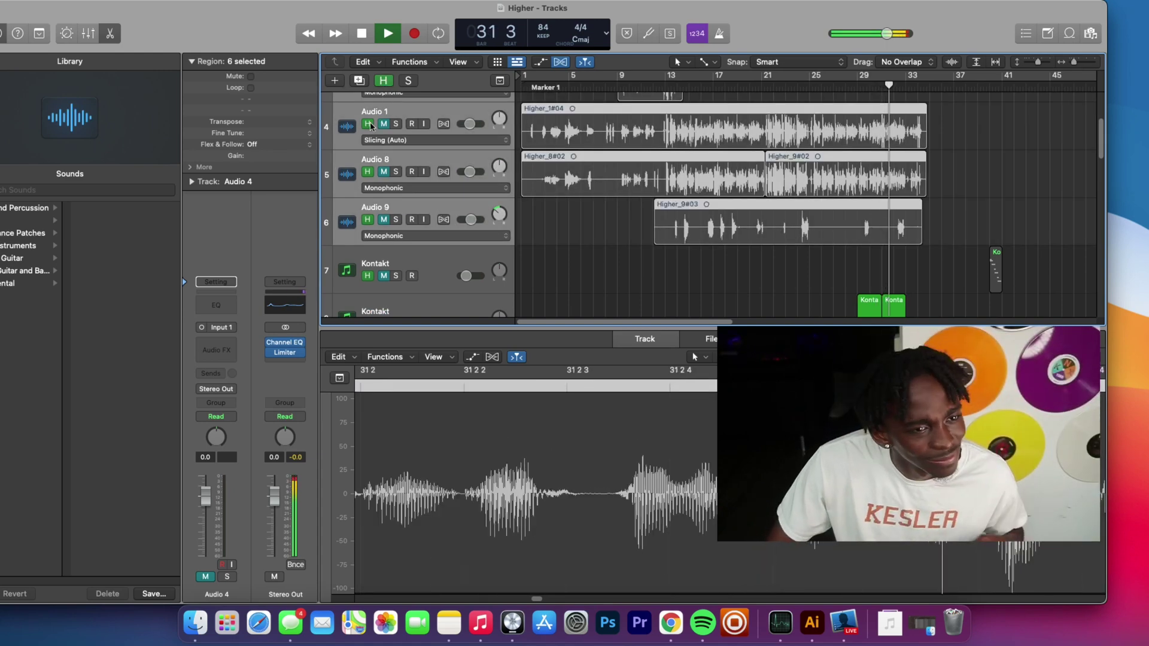
left_click(395, 117)
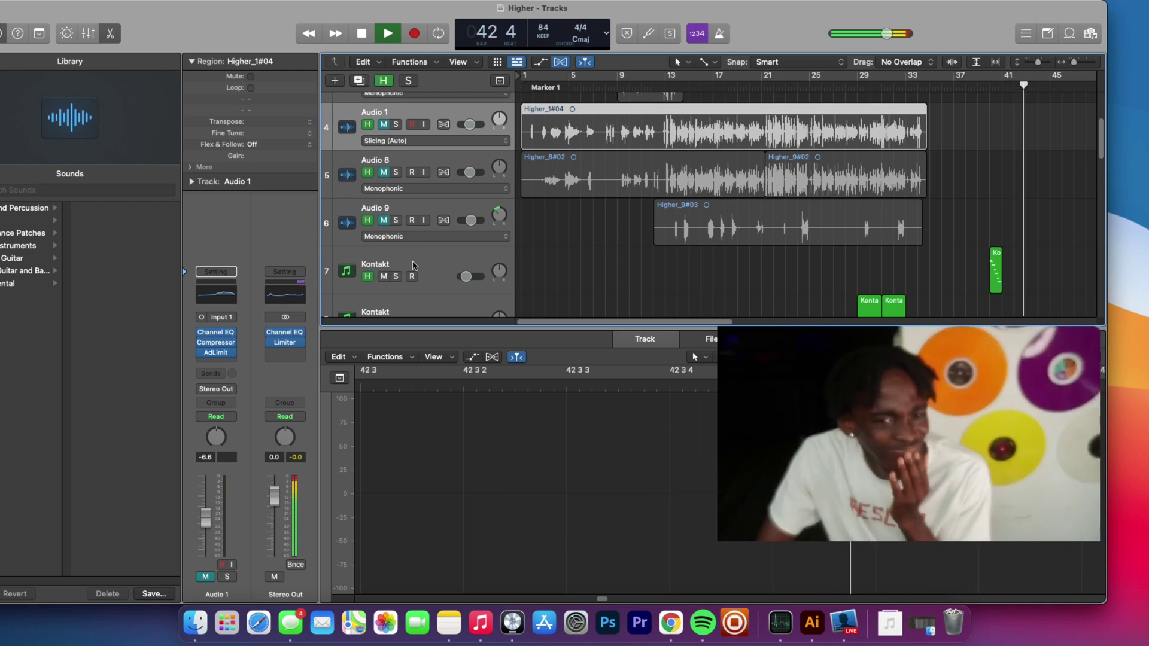
Stop playback and play the beat from bar 12, where the Tag 2 region starts
scroll(386, 251, "down", 15)
key("space")
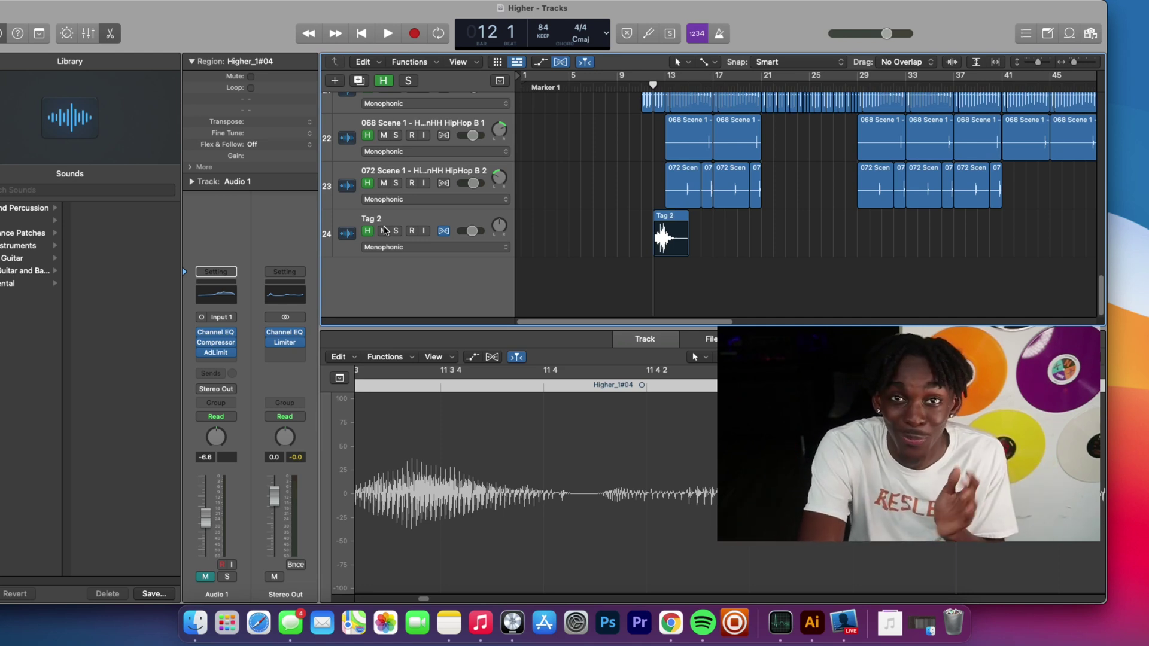
key("space")
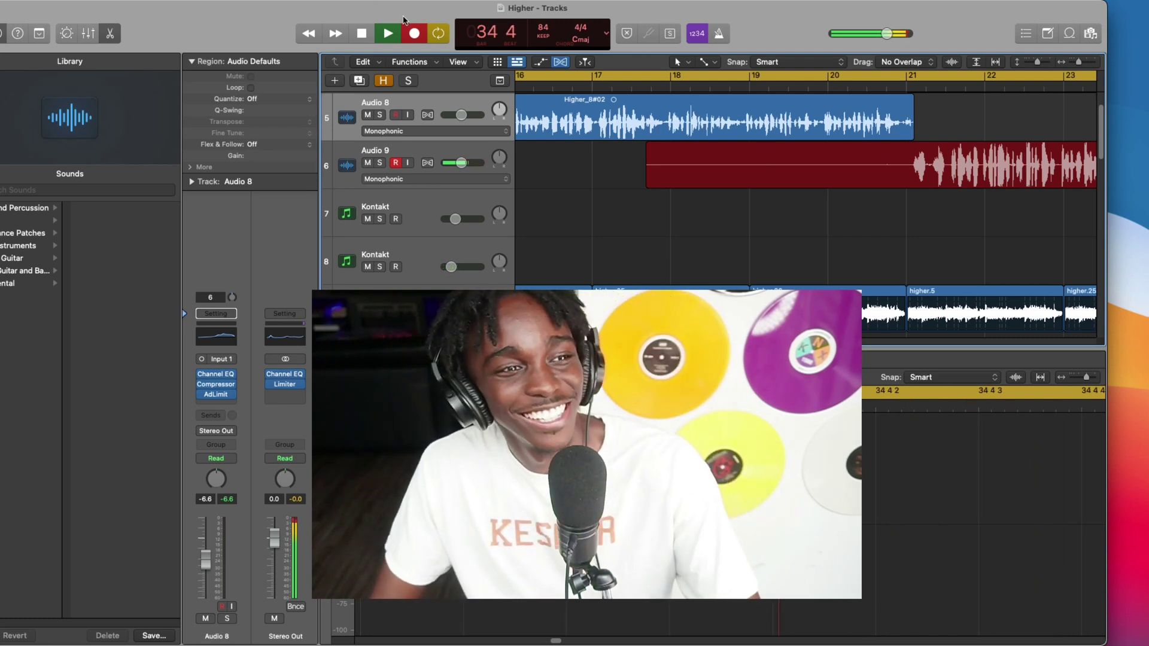
Stop the vocal recording on the Audio 9 track
left_click(359, 34)
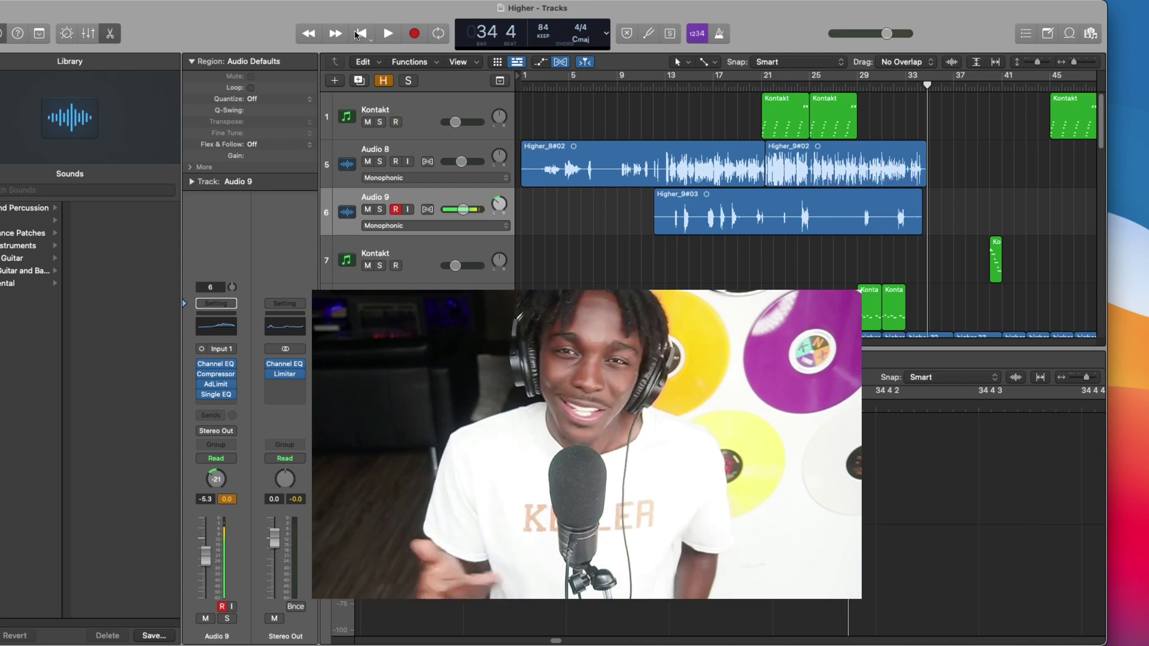